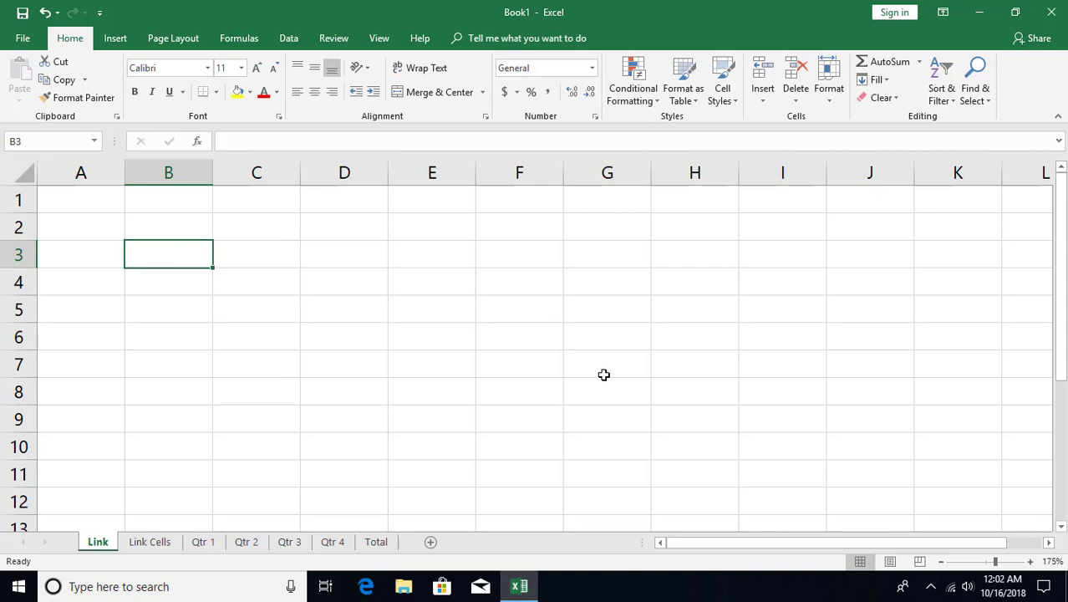
- Enter "Hello" in cell B3 and paste it as a link into cell E3
text(Hello)
key(Return)
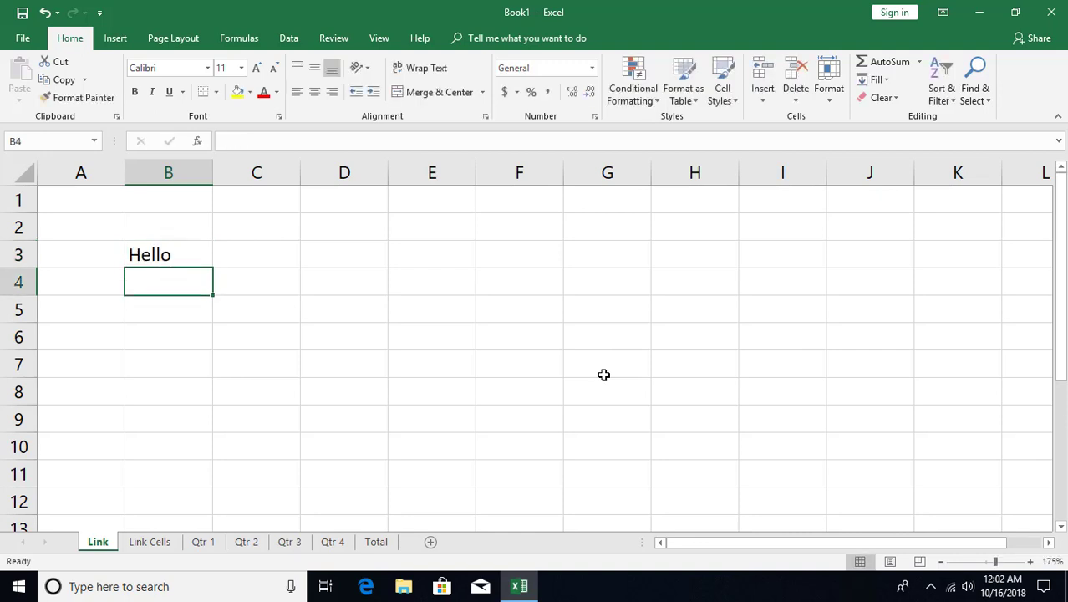
click(169, 256)
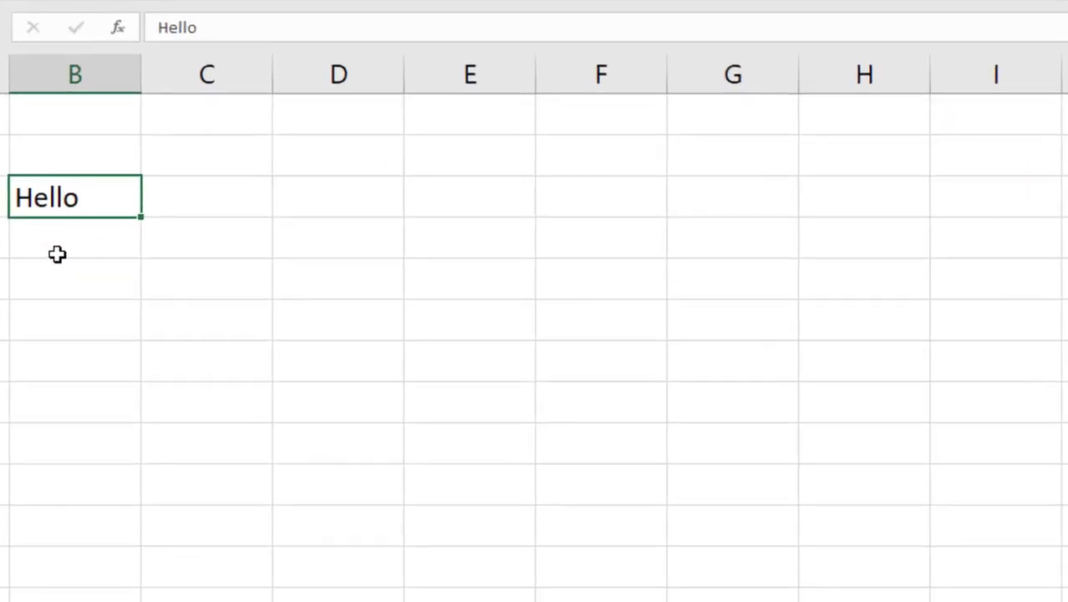
click(450, 202)
text(Hello)
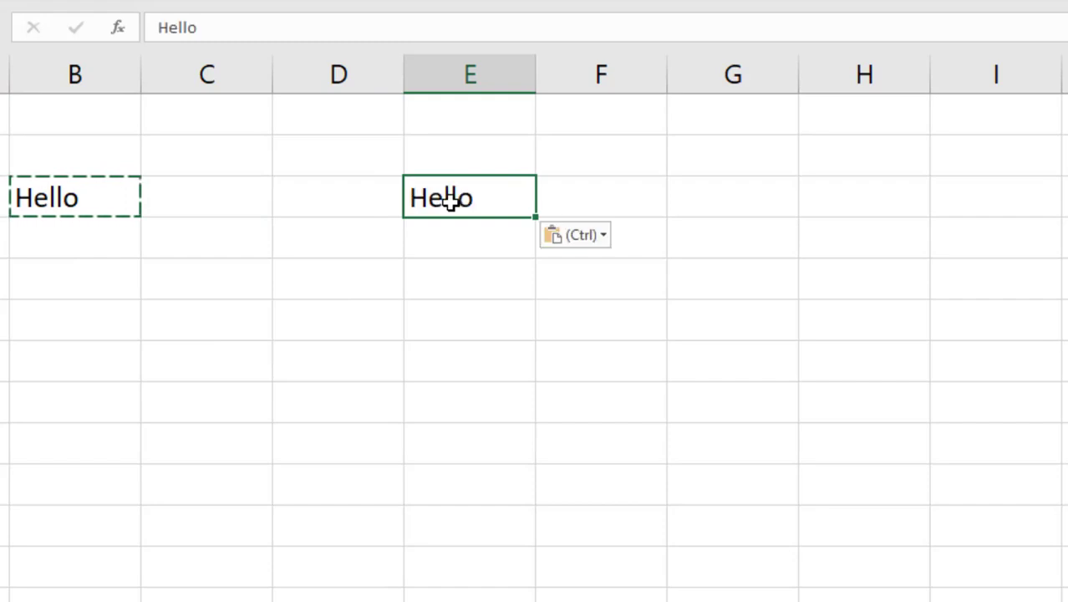
click(593, 234)
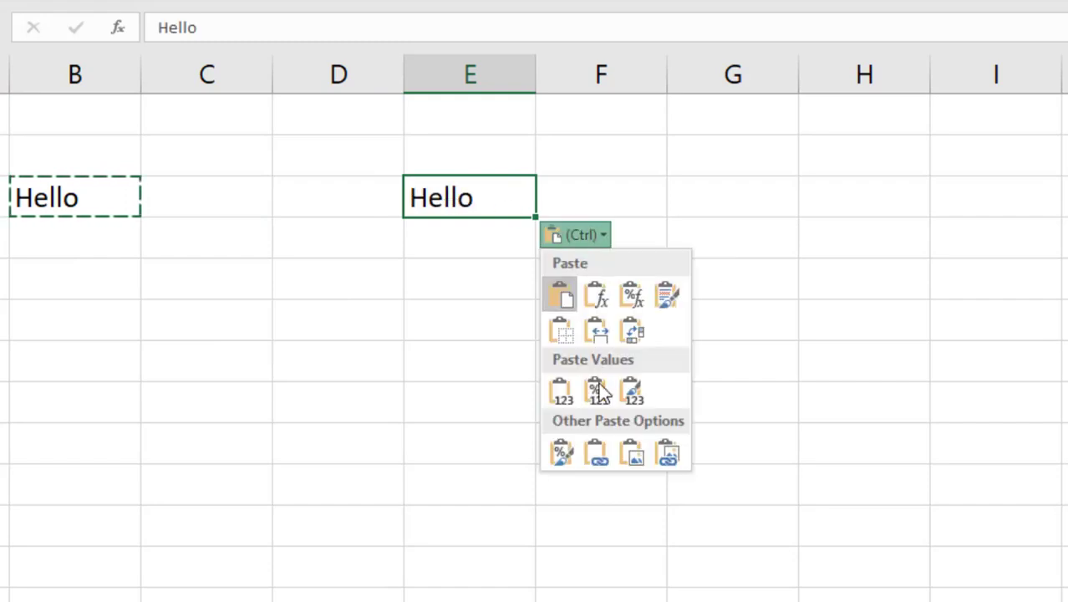
click(596, 453)
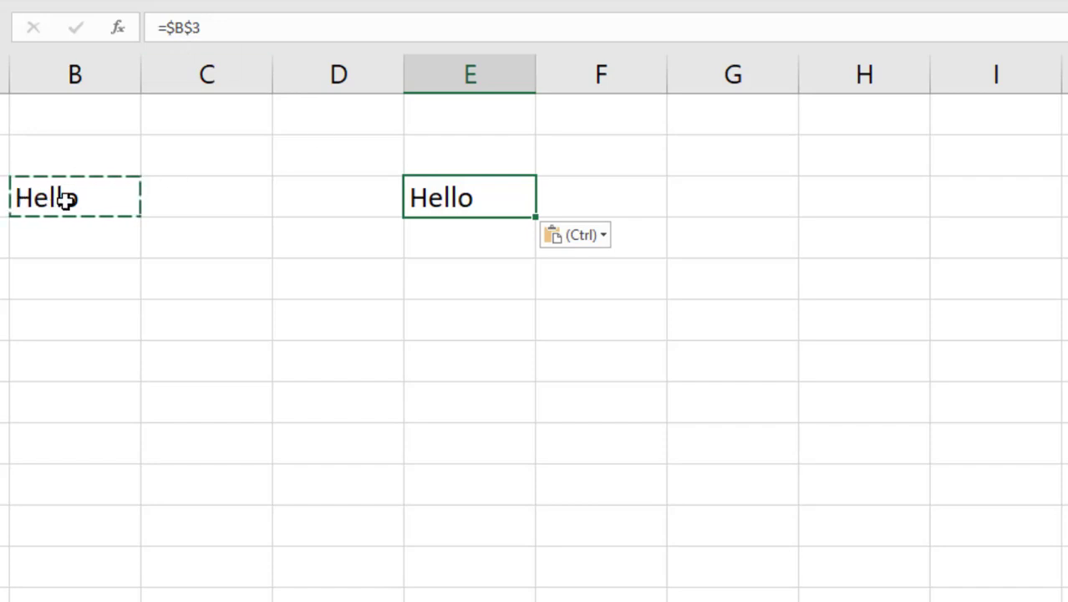
key(Escape)
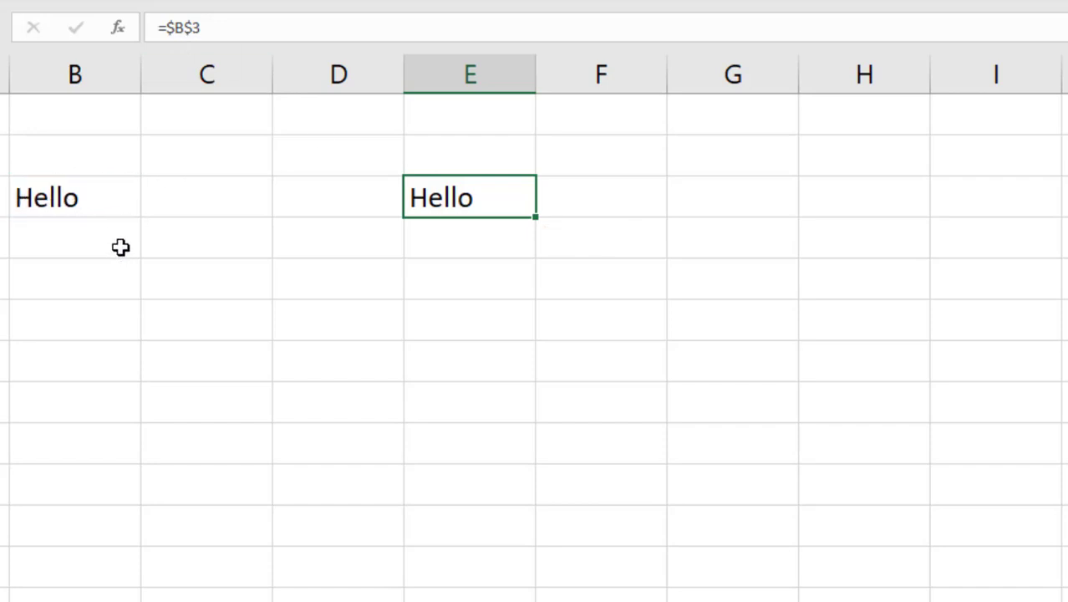
- Copy cell B3 and paste it into cell E5 as a link using Paste Special
click(67, 202)
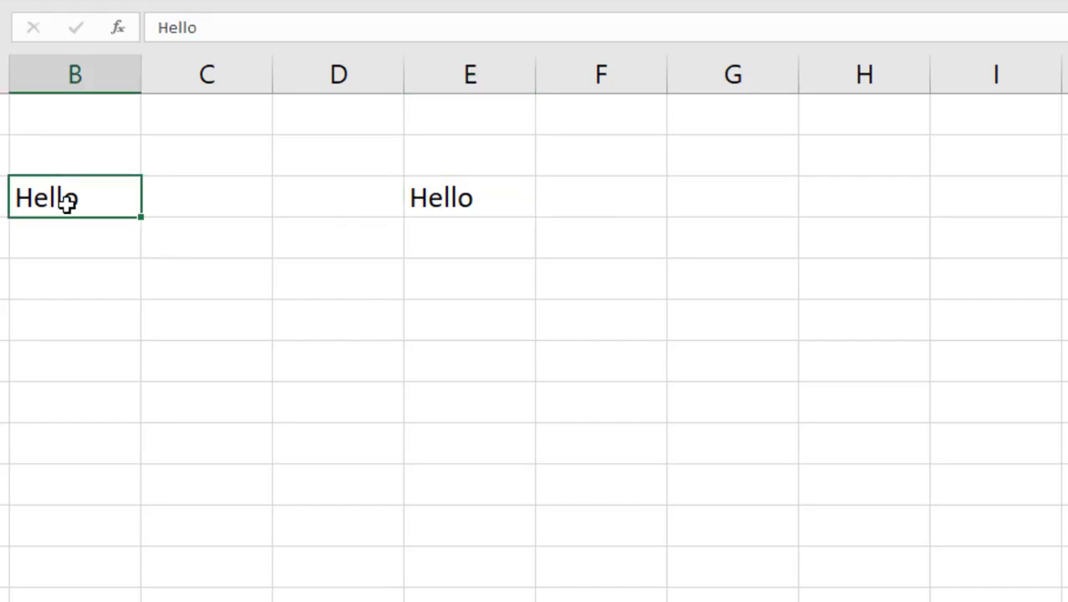
key(ctrl+c)
click(453, 280)
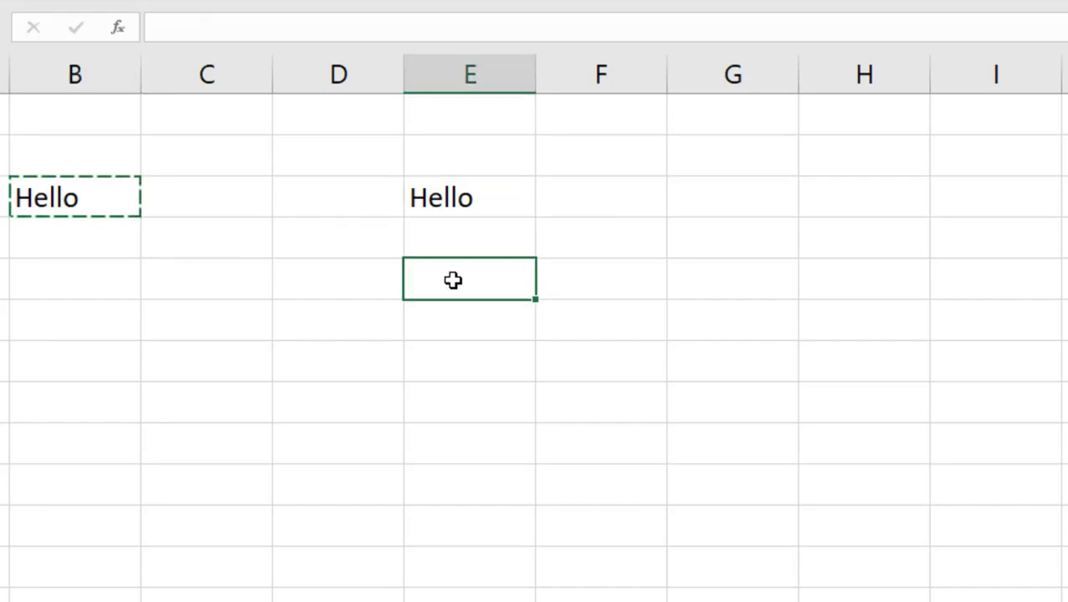
key(ctrl+alt+v)
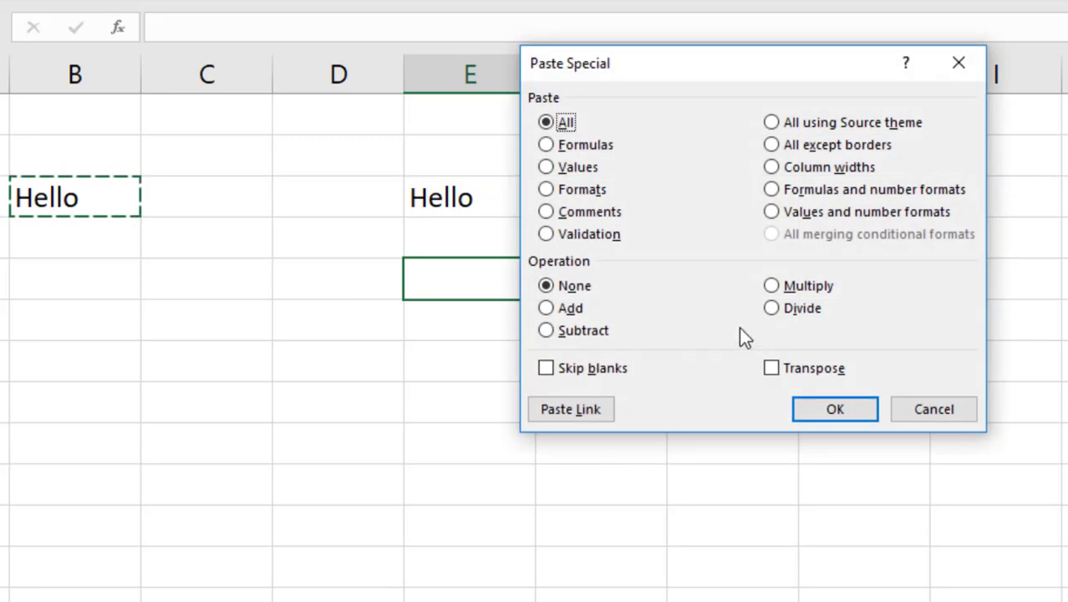
click(576, 409)
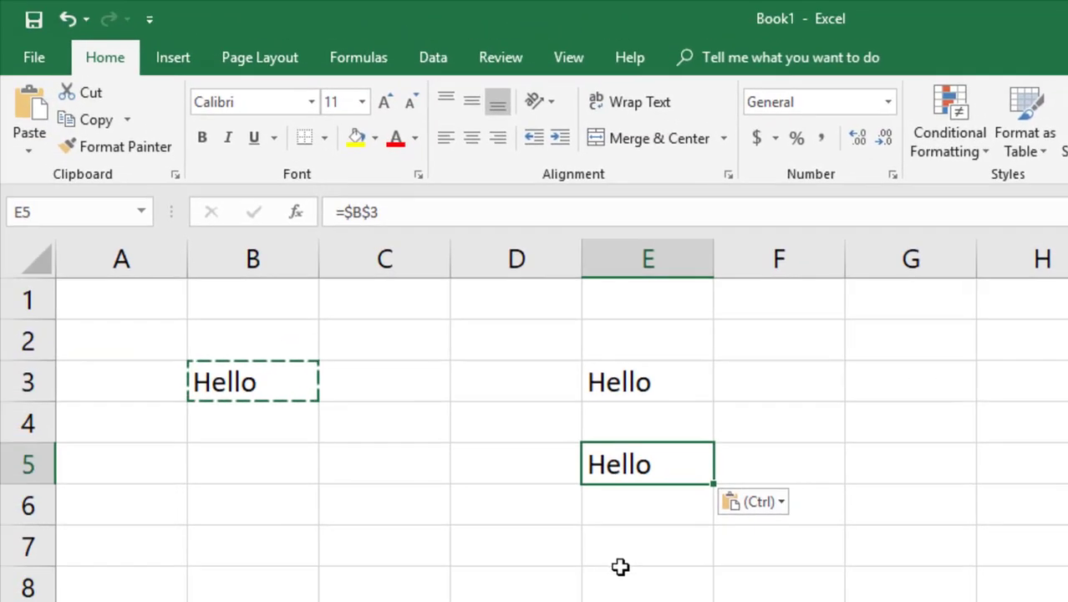
- Paste the copied cell B3 as a link into cell E7
click(622, 555)
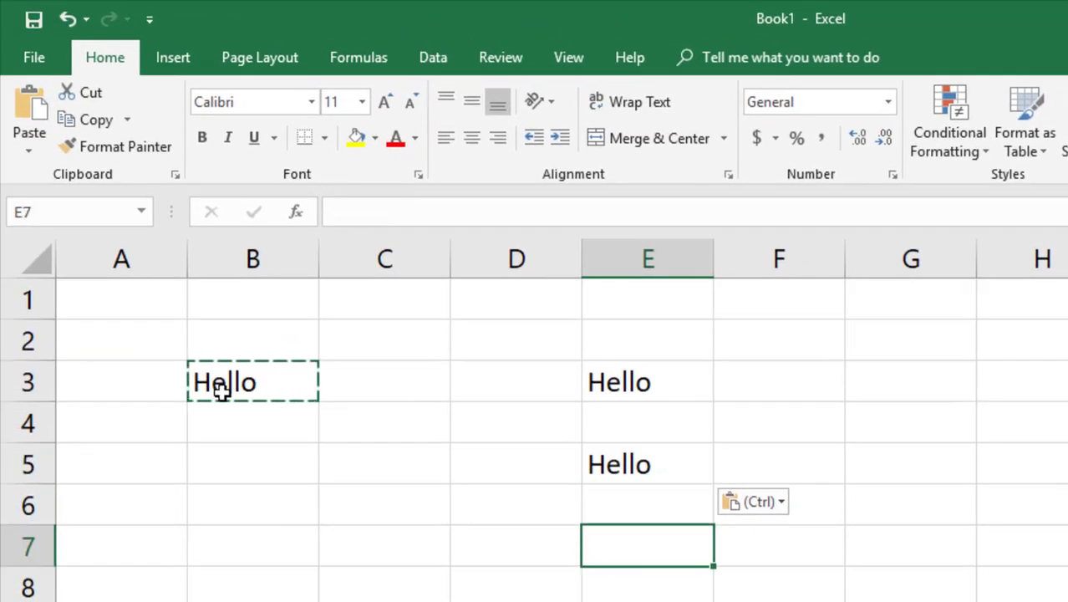
click(31, 143)
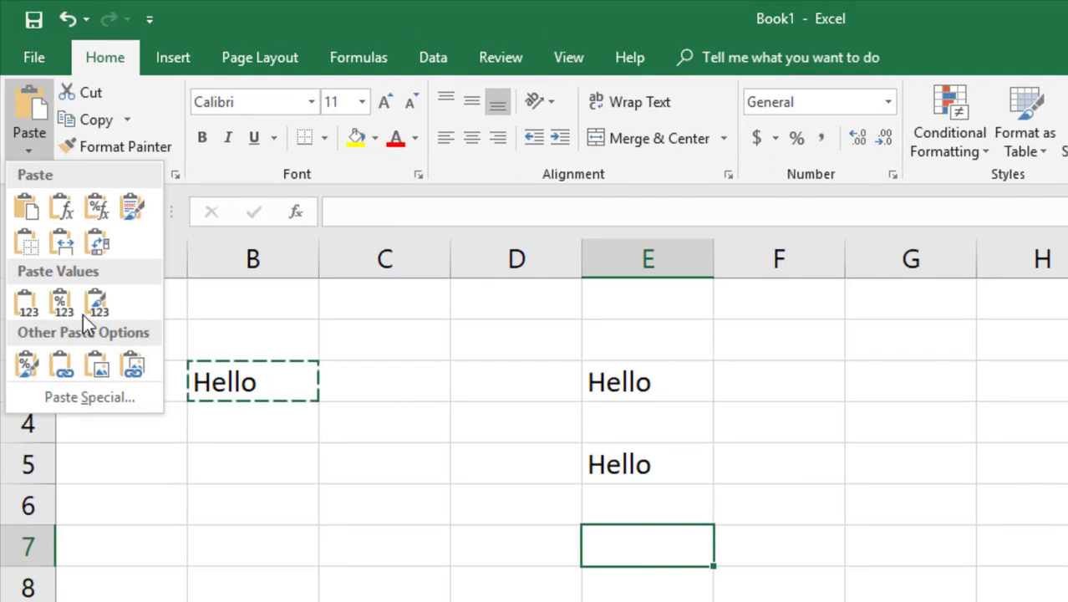
click(62, 364)
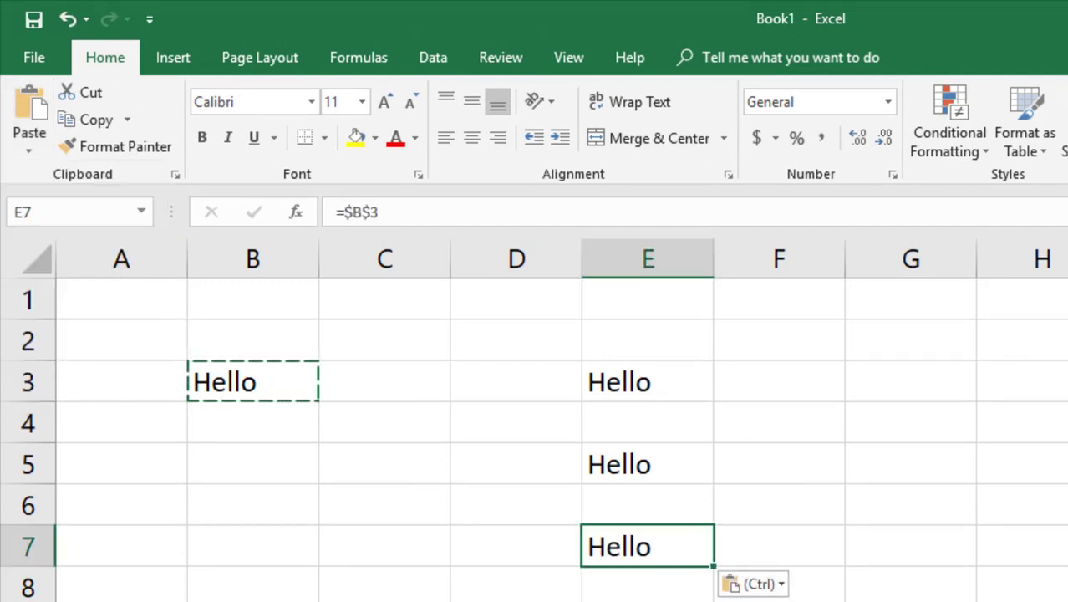
- End the copy mode and link cell B3 into cell E9 with the Link Here option
click(276, 396)
key(Escape)
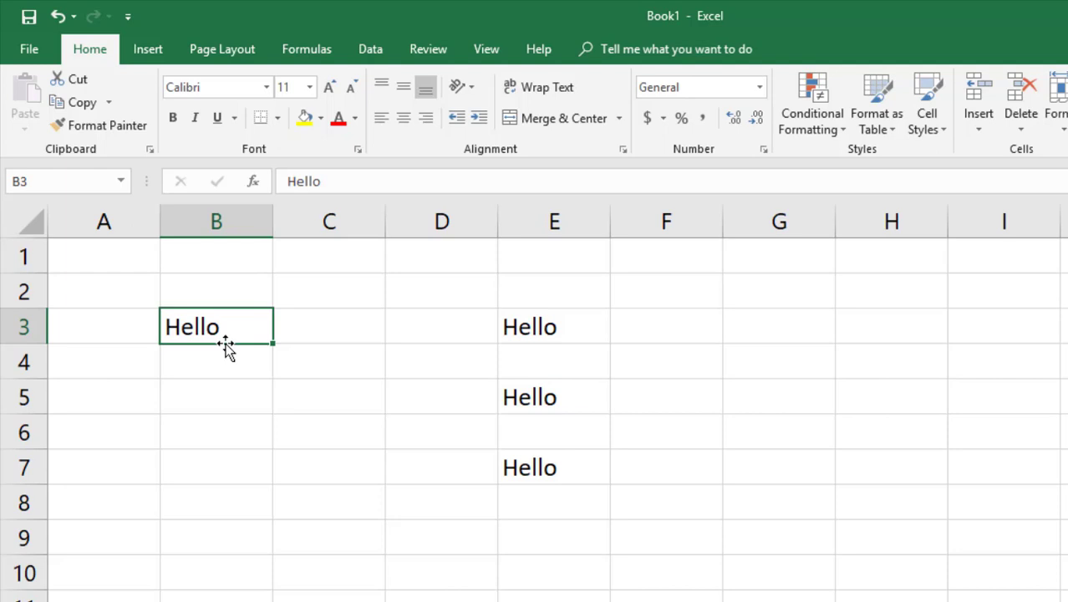
drag(226, 346, 541, 545)
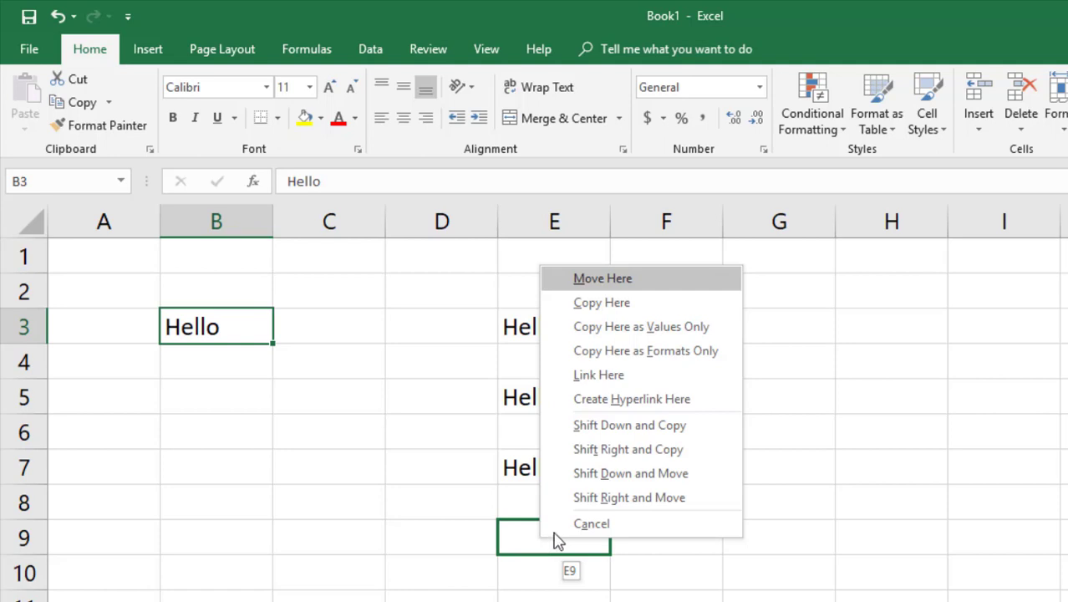
click(620, 383)
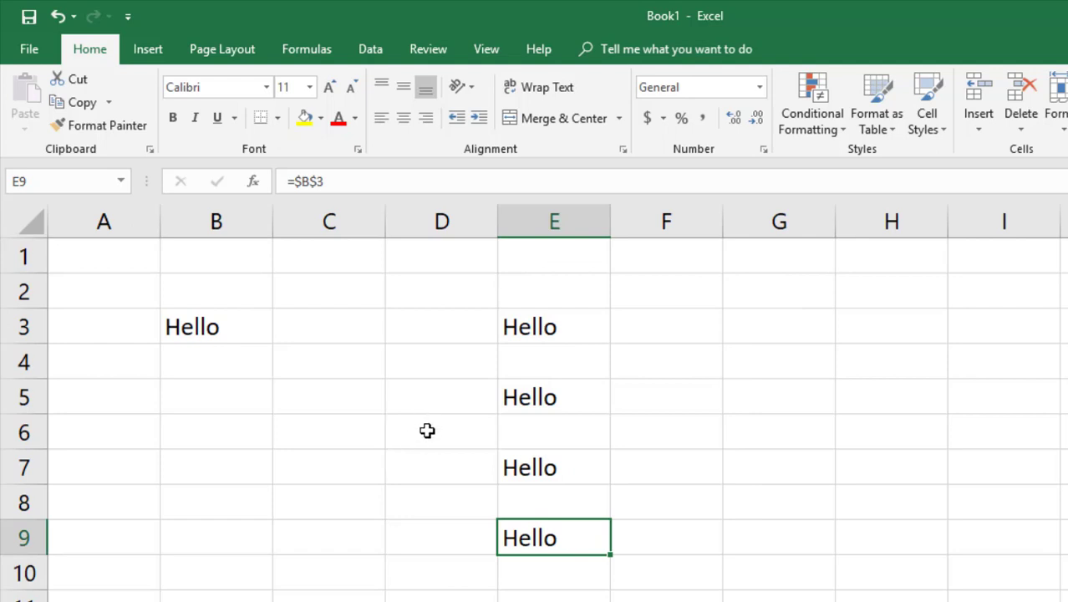
- Replace the text in source cell B3 with "Welcome"
click(182, 327)
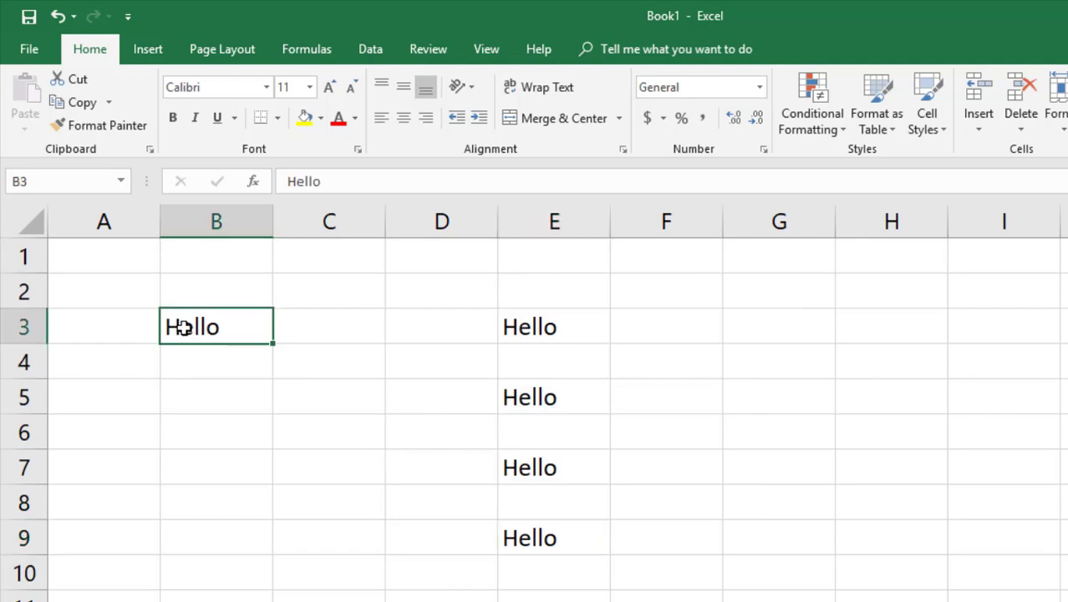
text(Welcome)
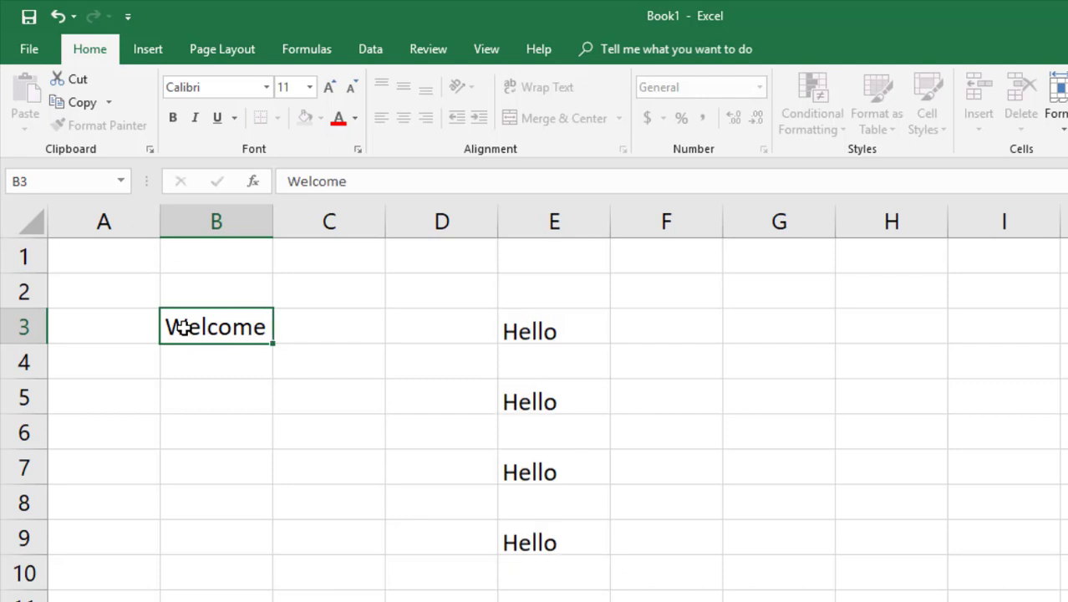
key(Return)
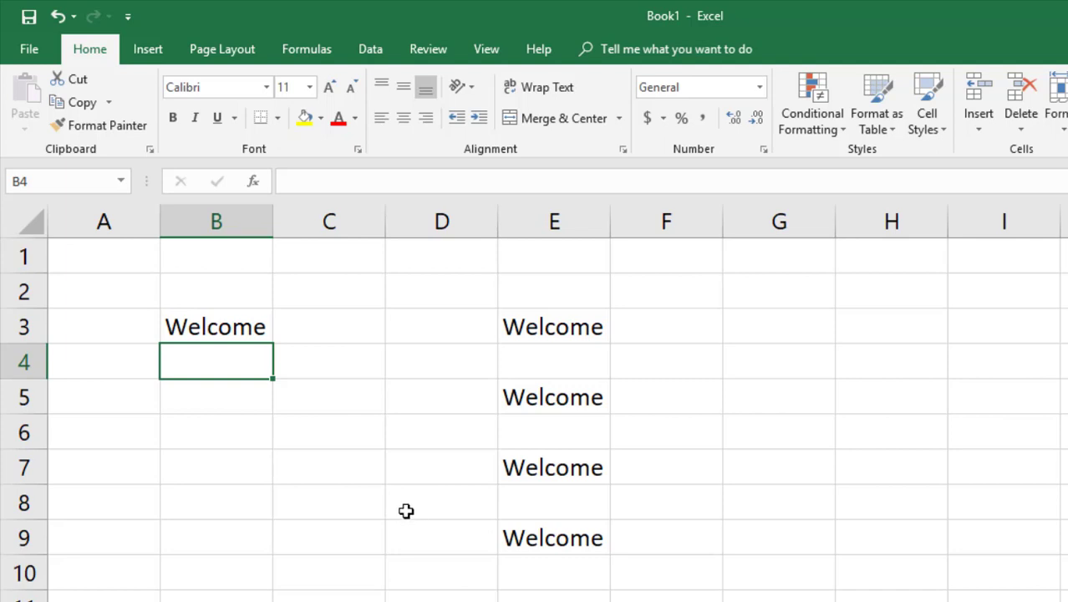
click(234, 333)
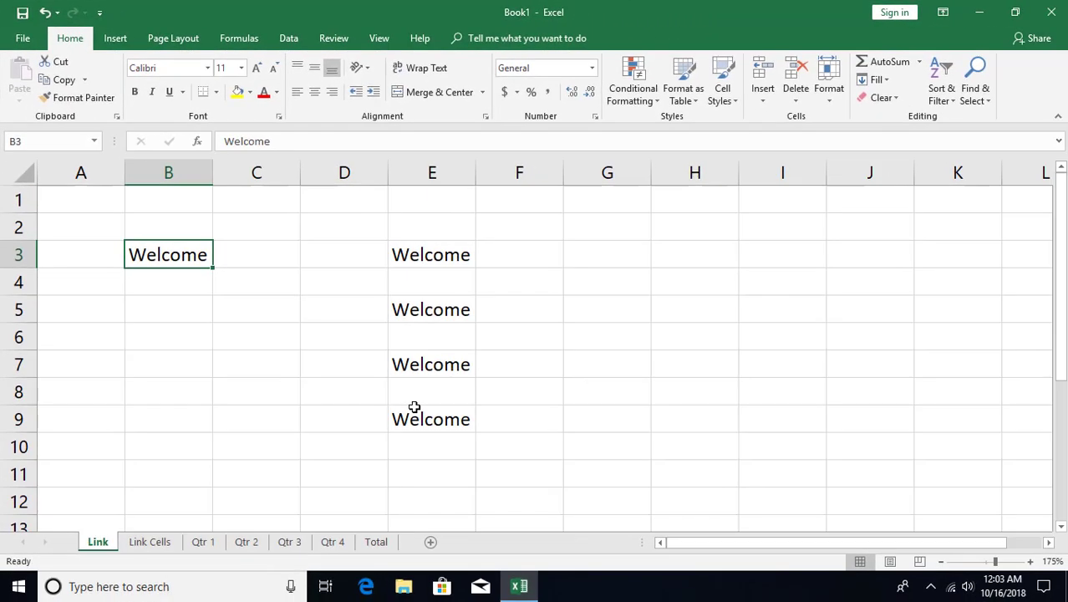
- On the Link Cells sheet, copy the Quarter 1 total in B7 and paste it as a link into B10 beside Qtr 1
click(149, 542)
click(197, 376)
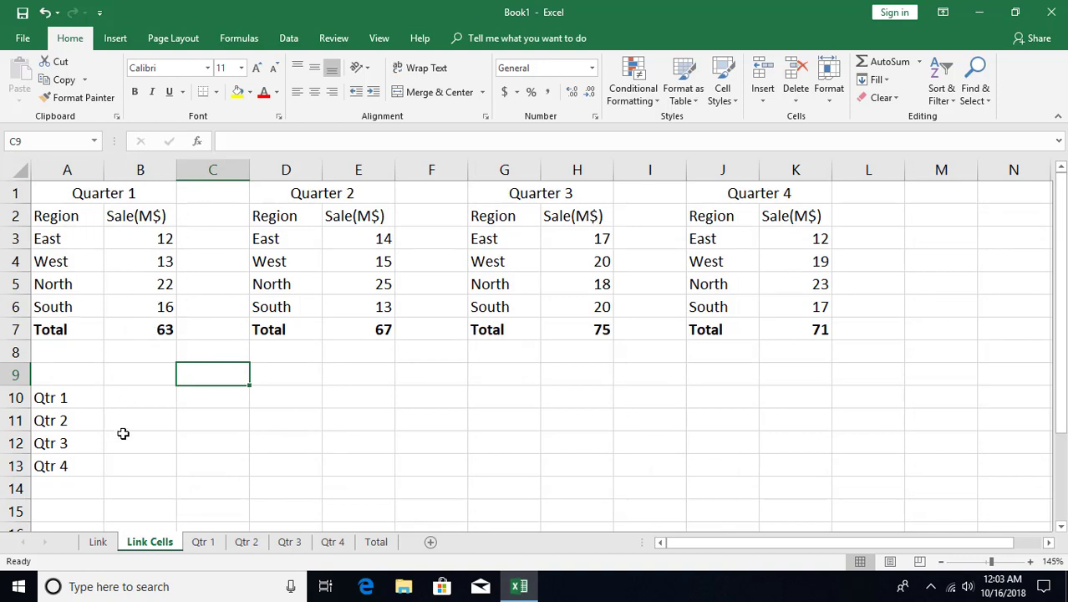
click(130, 235)
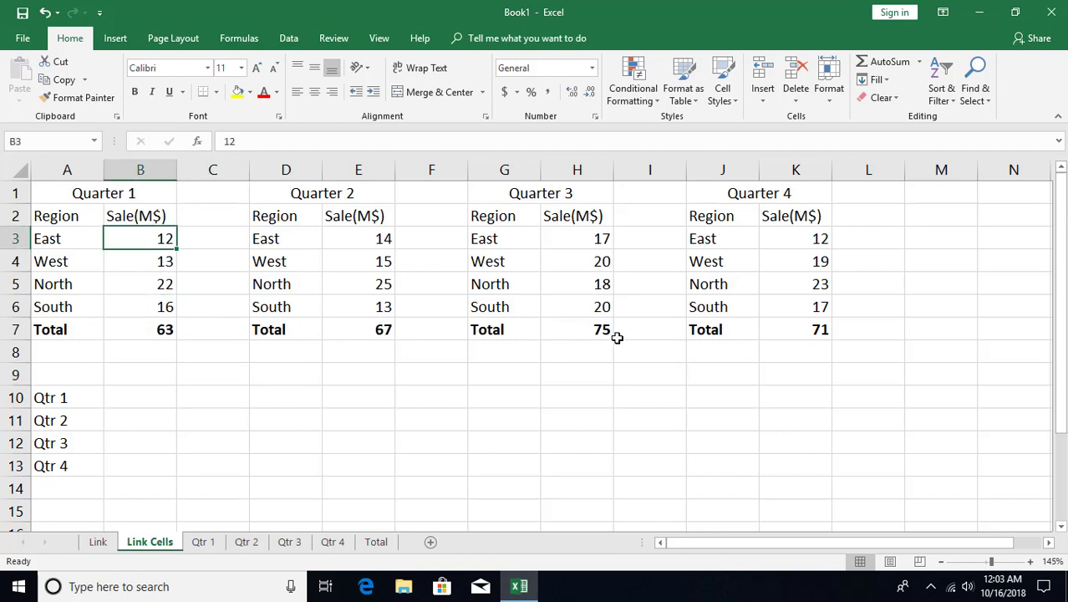
click(139, 405)
click(146, 331)
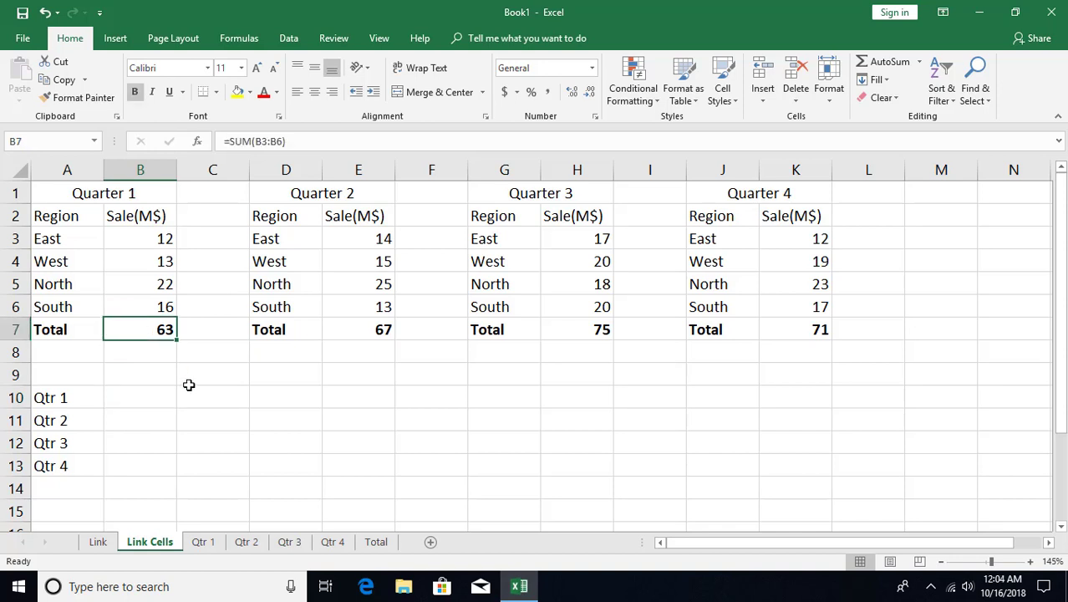
key(ctrl+c)
click(146, 398)
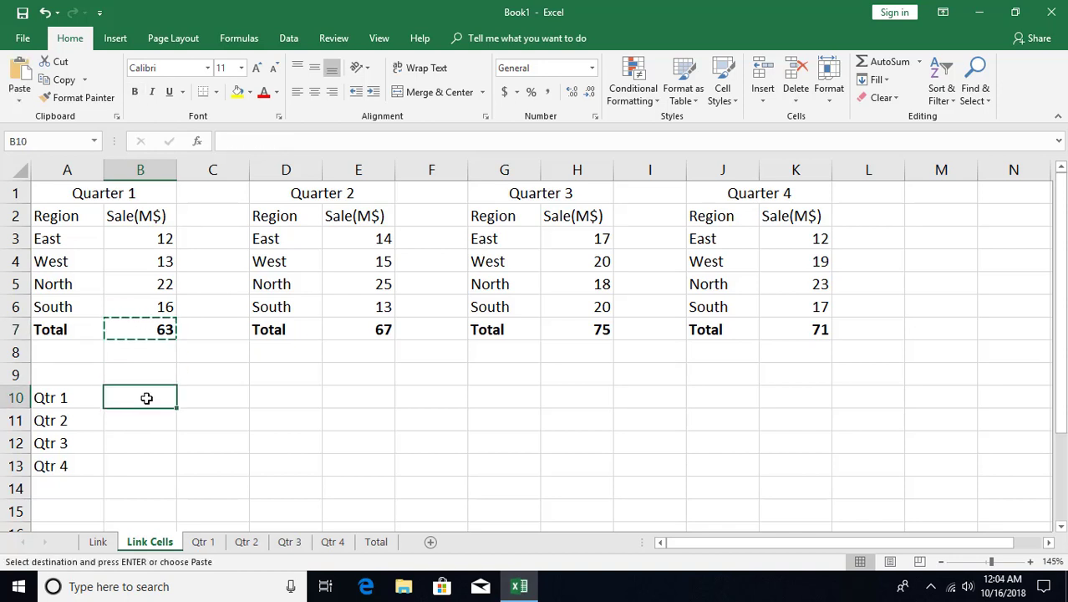
key(ctrl+v)
key(ctrl)
key(n)
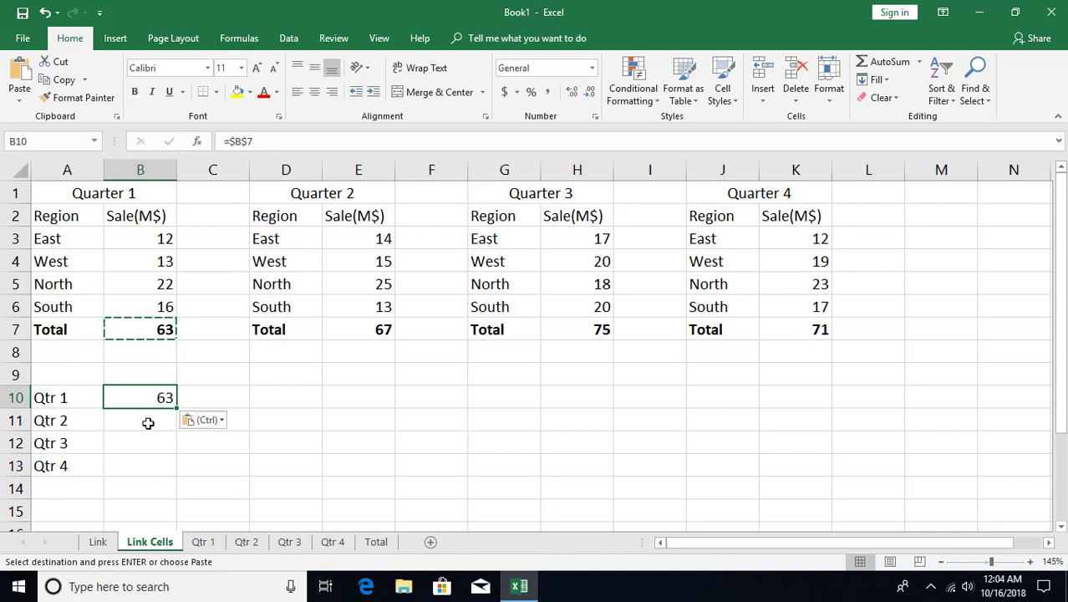
- Copy the Quarter 2 total in E7 and paste it as a link into B11 using Paste Special
click(148, 423)
click(367, 328)
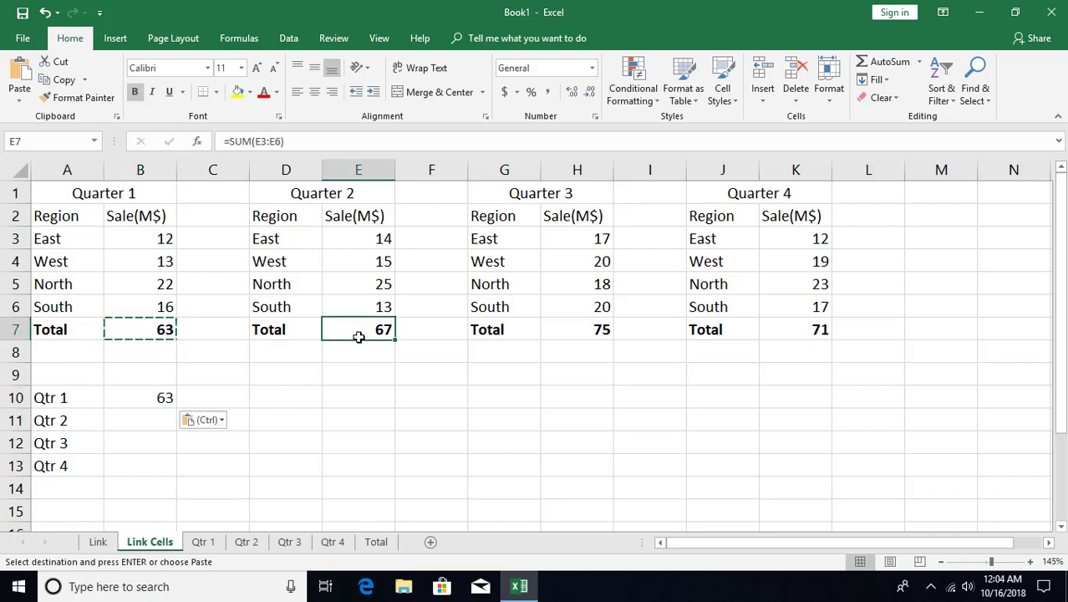
key(ctrl+c)
click(153, 417)
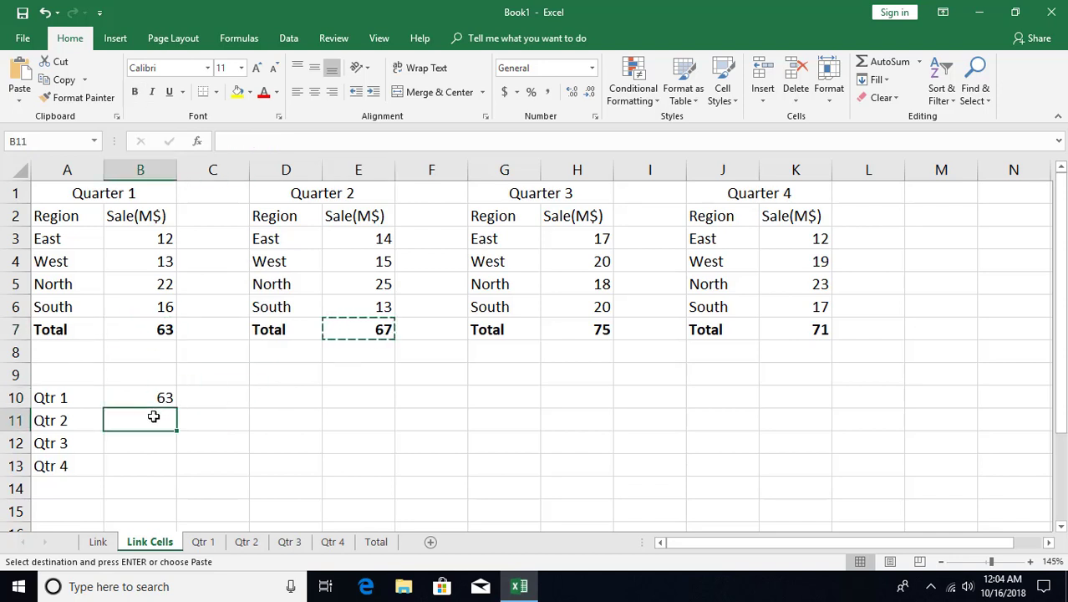
key(ctrl+alt+v)
click(498, 396)
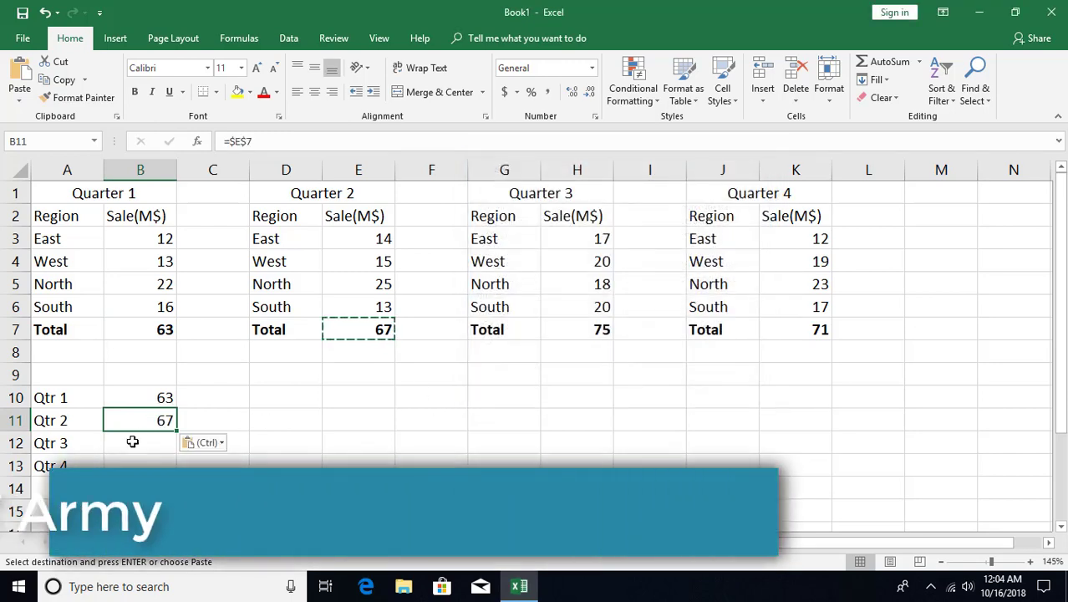
- Copy the Quarter 3 total in H7 and paste it as a link into B12 beside Qtr 3
click(132, 442)
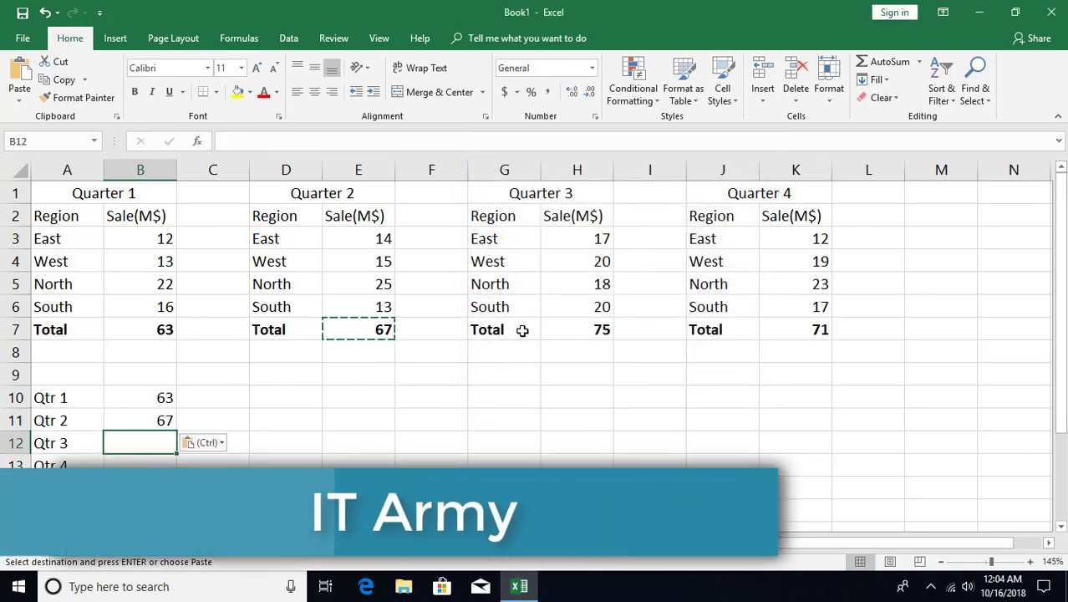
click(558, 331)
key(ctrl+c)
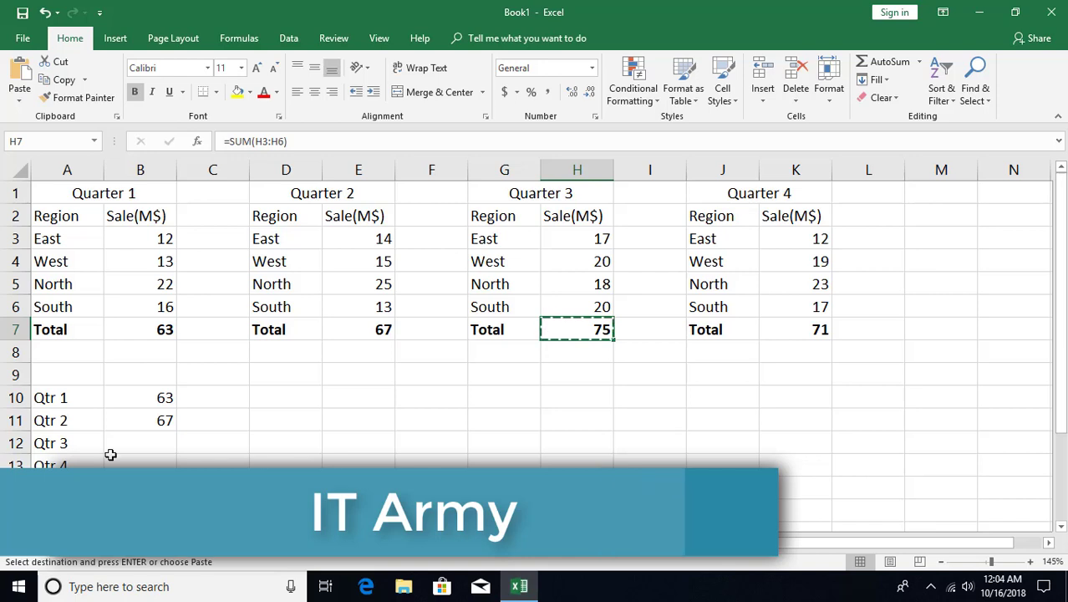
click(127, 445)
click(19, 100)
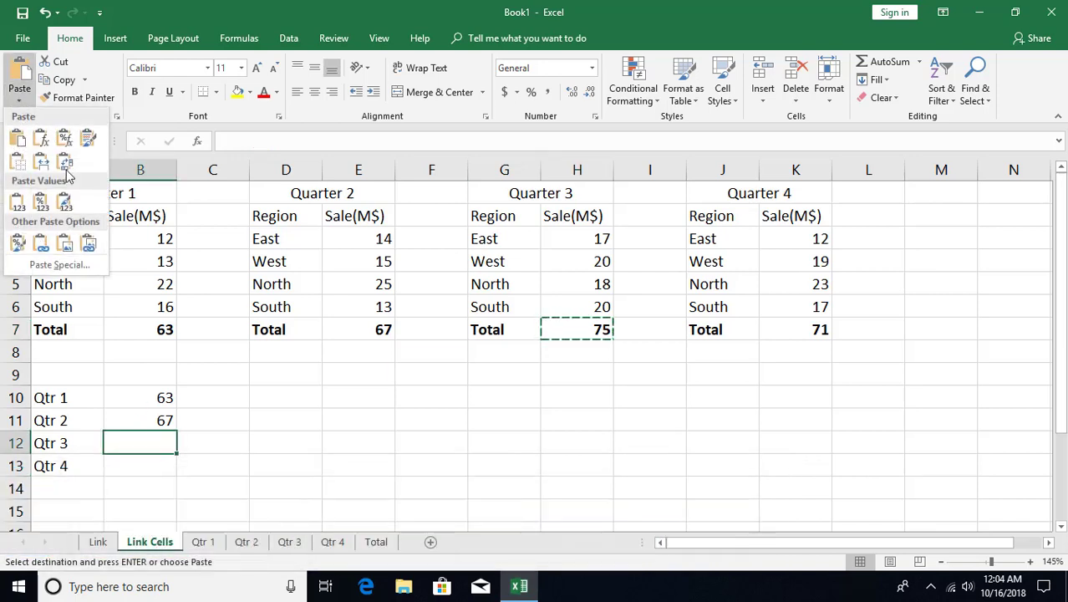
click(41, 244)
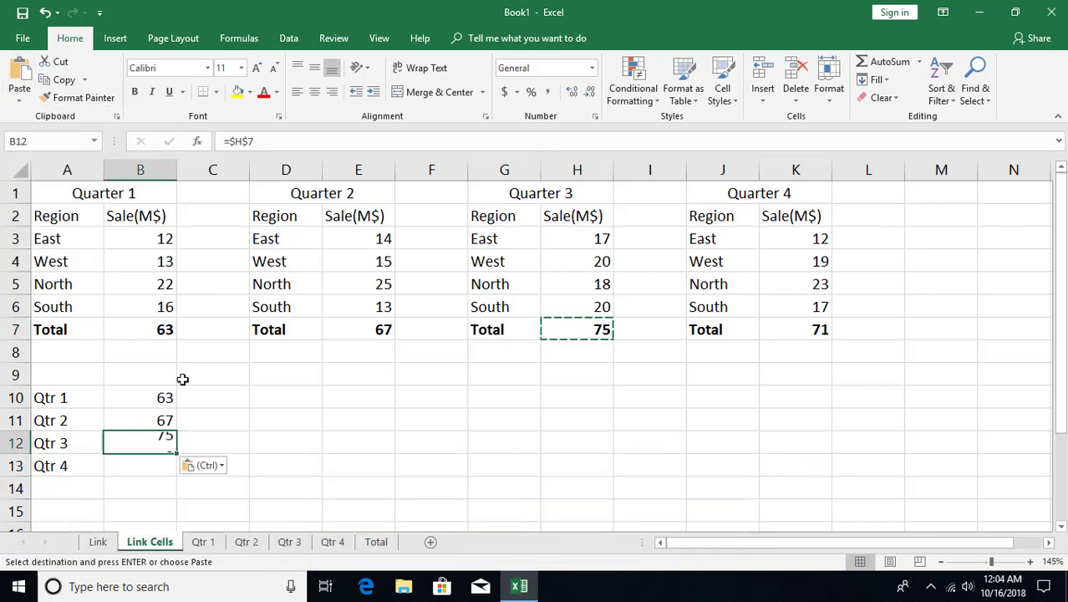
- Link the Quarter 4 total in K7 into B13 beside Qtr 4 using the Link Here option
click(140, 458)
click(799, 331)
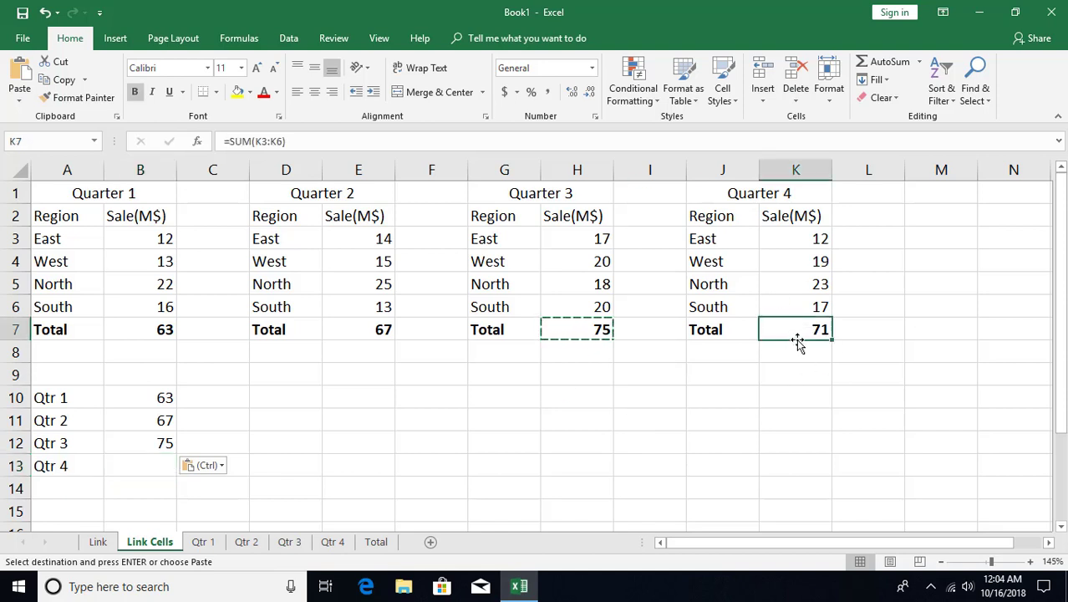
drag(798, 342, 146, 469)
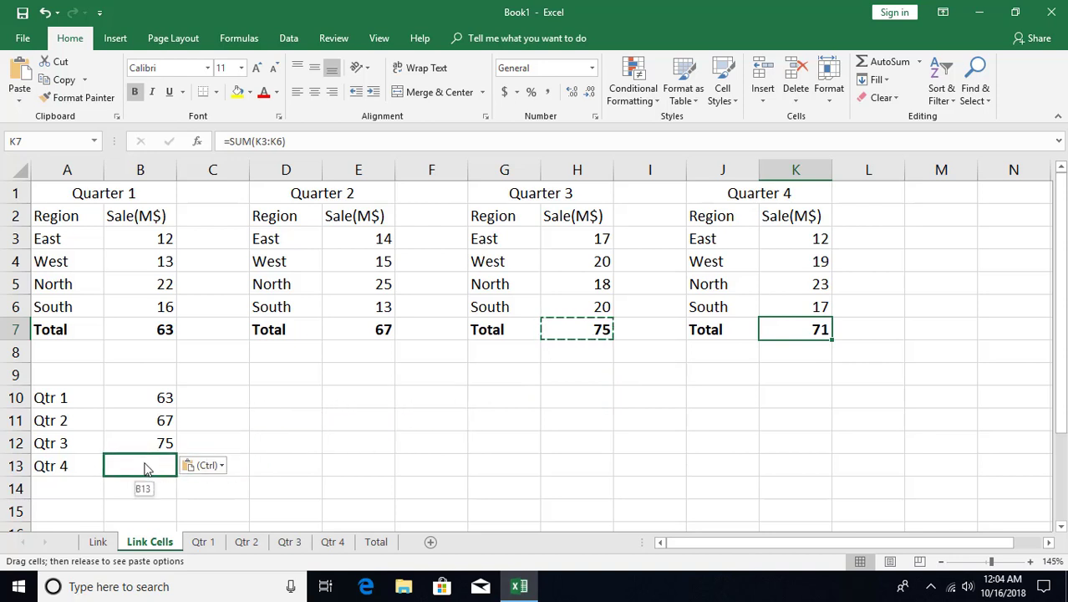
drag(144, 469, 145, 468)
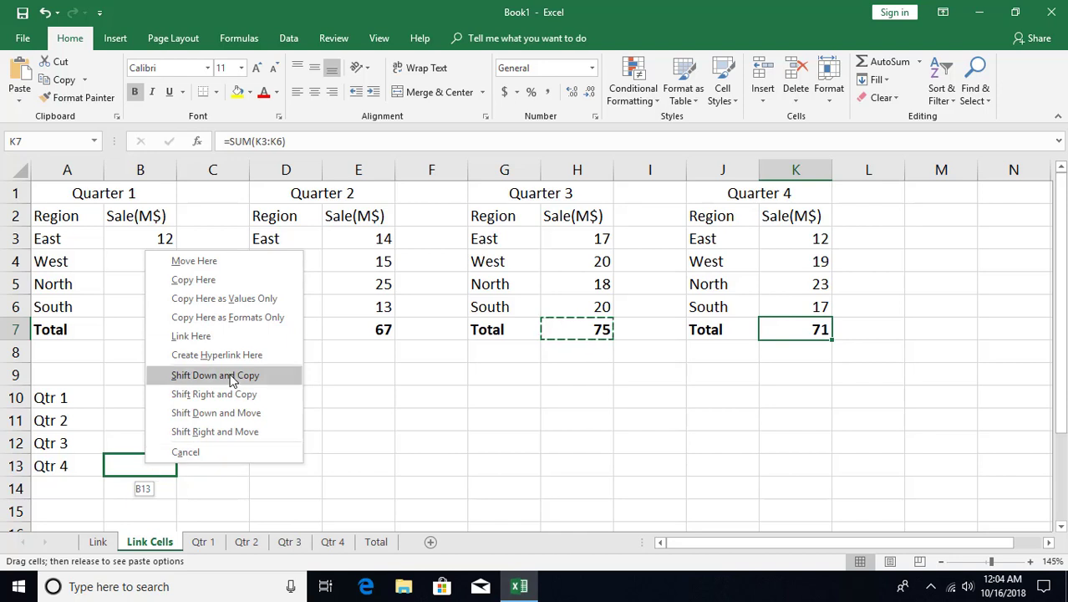
click(195, 336)
click(303, 393)
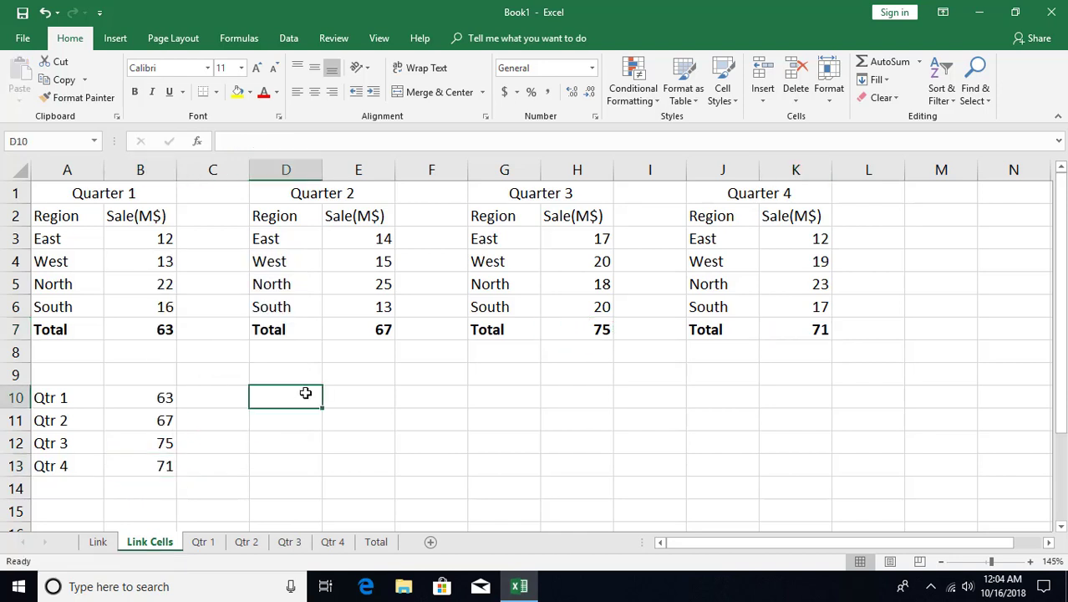
- Review the link formulas in summary cells B10 through B13
click(158, 399)
click(159, 418)
click(159, 447)
click(159, 465)
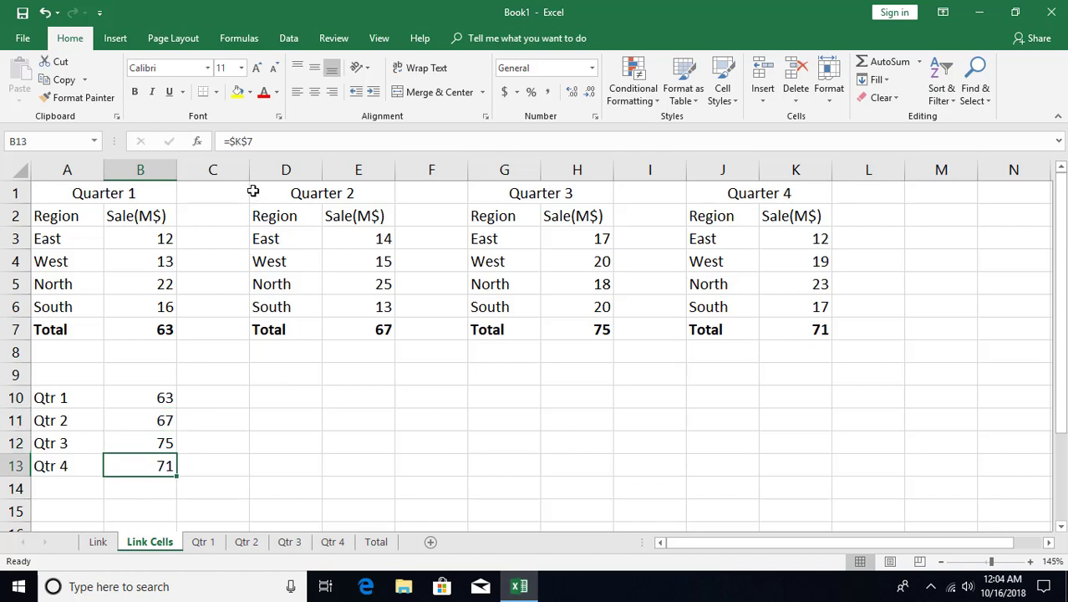
click(156, 401)
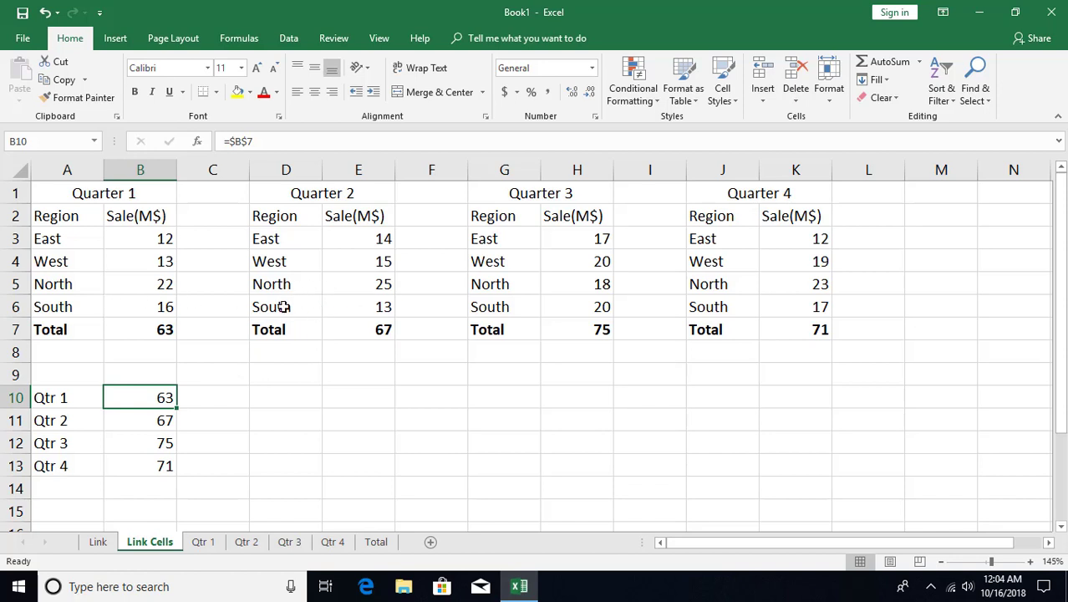
- Insert blank cells above the South row of the Quarter 4 table, shifting the existing cells down
drag(726, 309, 784, 307)
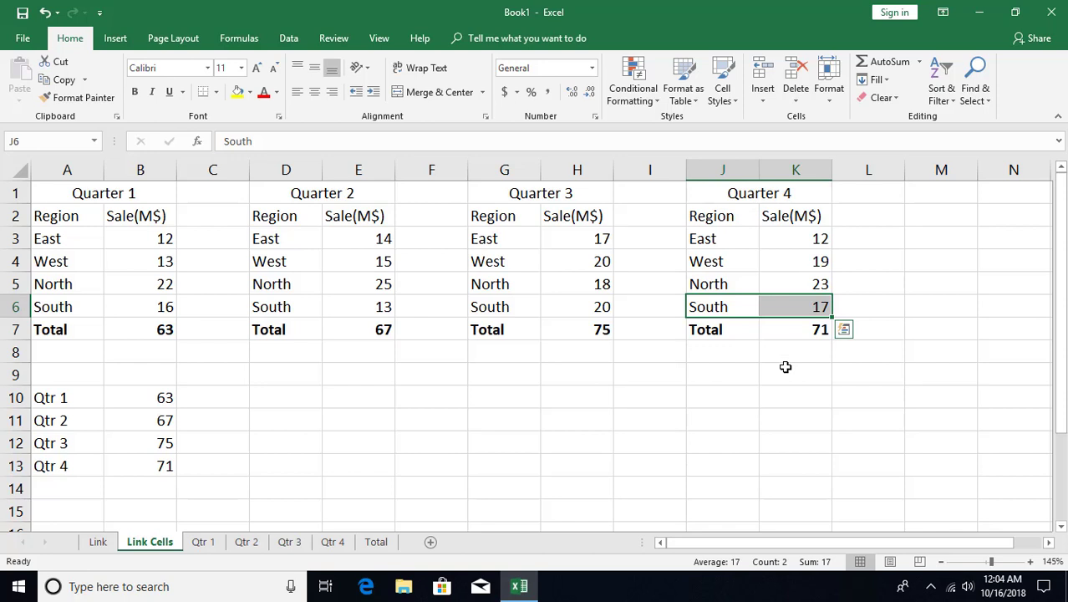
key(ctrl+shift+equal)
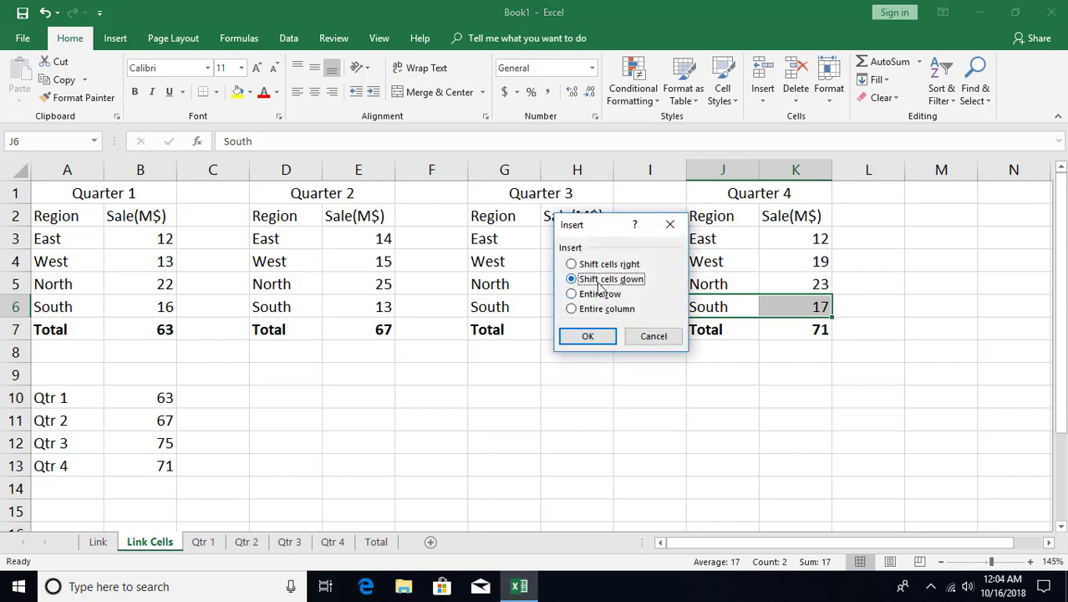
click(595, 338)
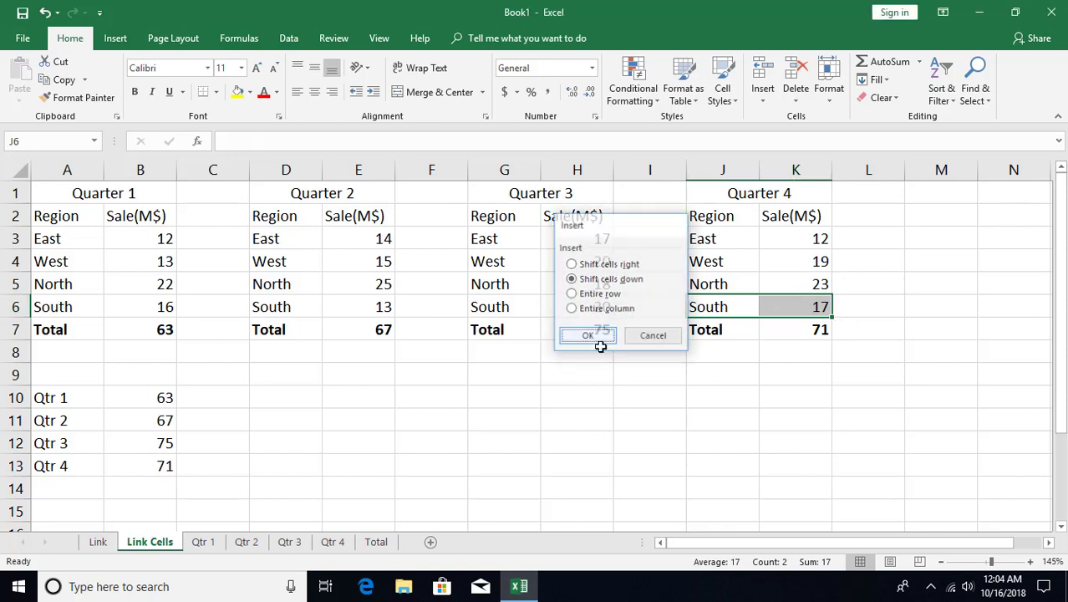
- Enter the region Central with a sale of 20 in the blank row of the Quarter 4 table
click(715, 308)
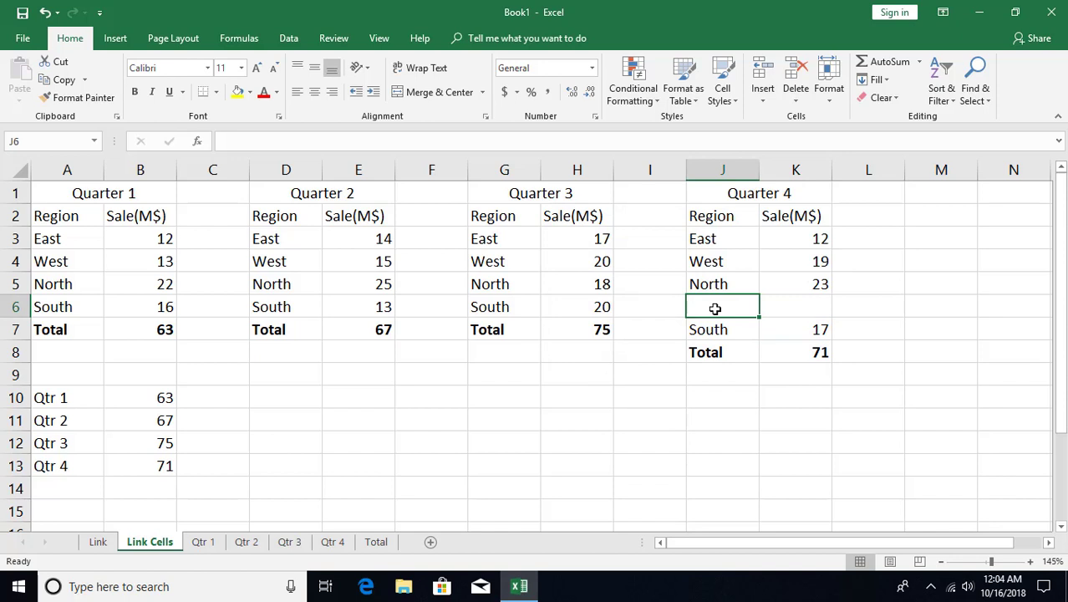
text(Central)
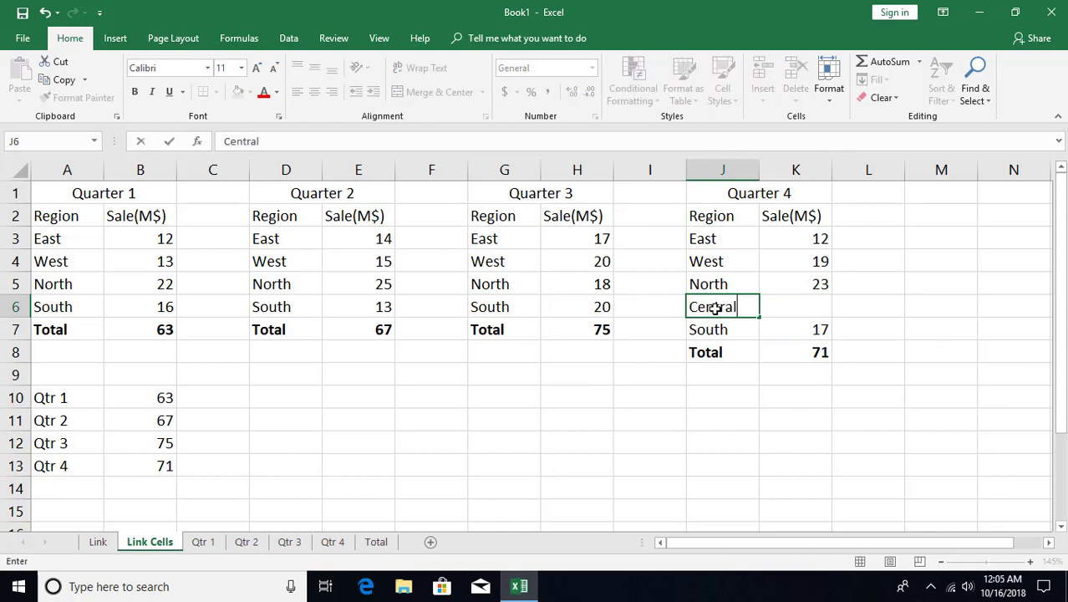
key(Tab)
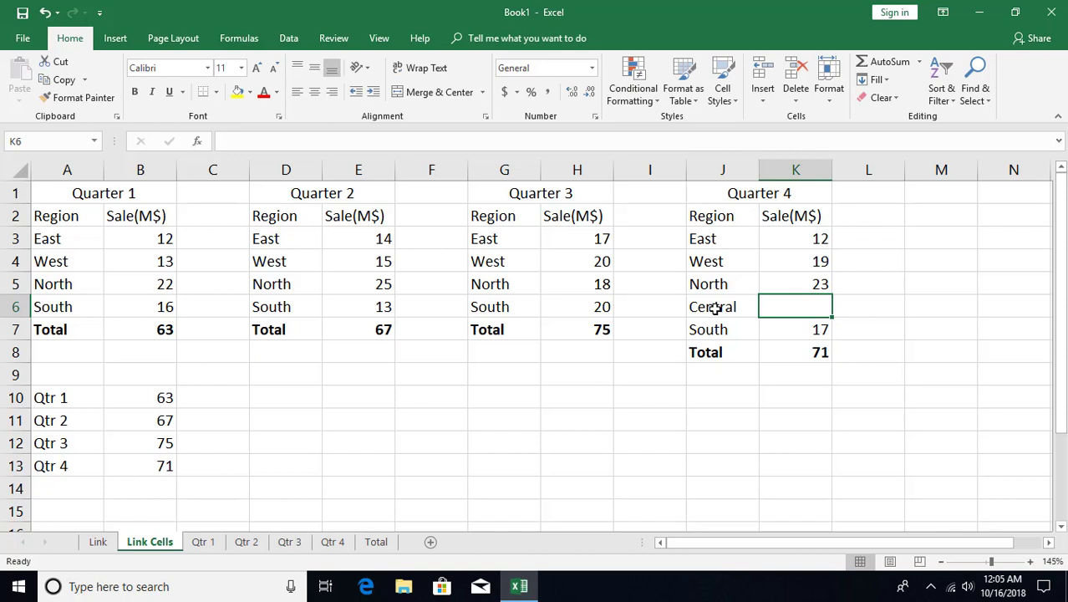
text(20)
key(Return)
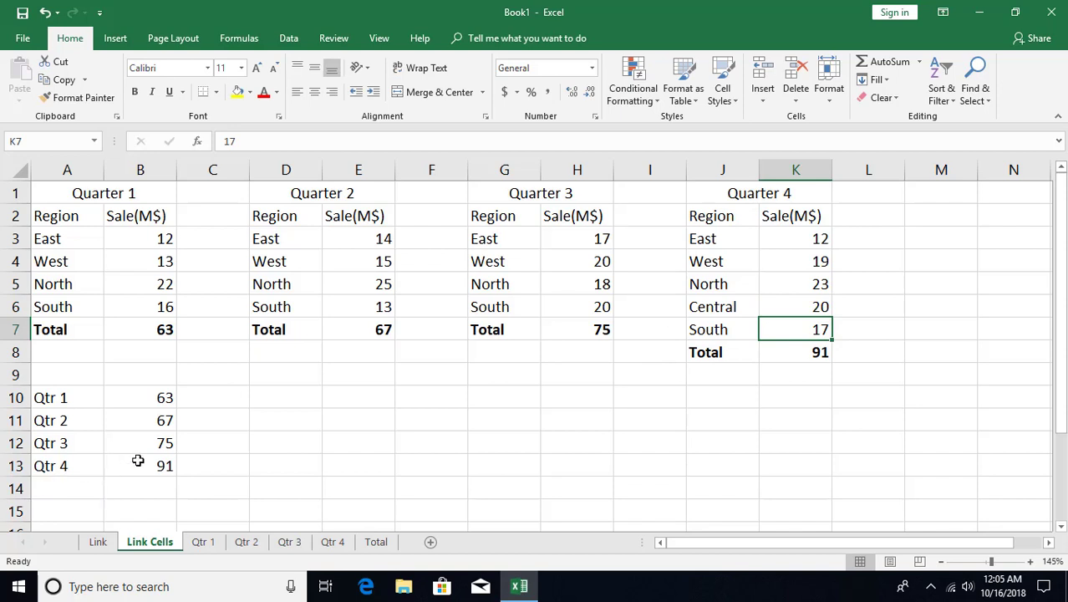
- Compare the Qtr 4 link formula in B13 with the Quarter 4 total formula in K8
click(155, 466)
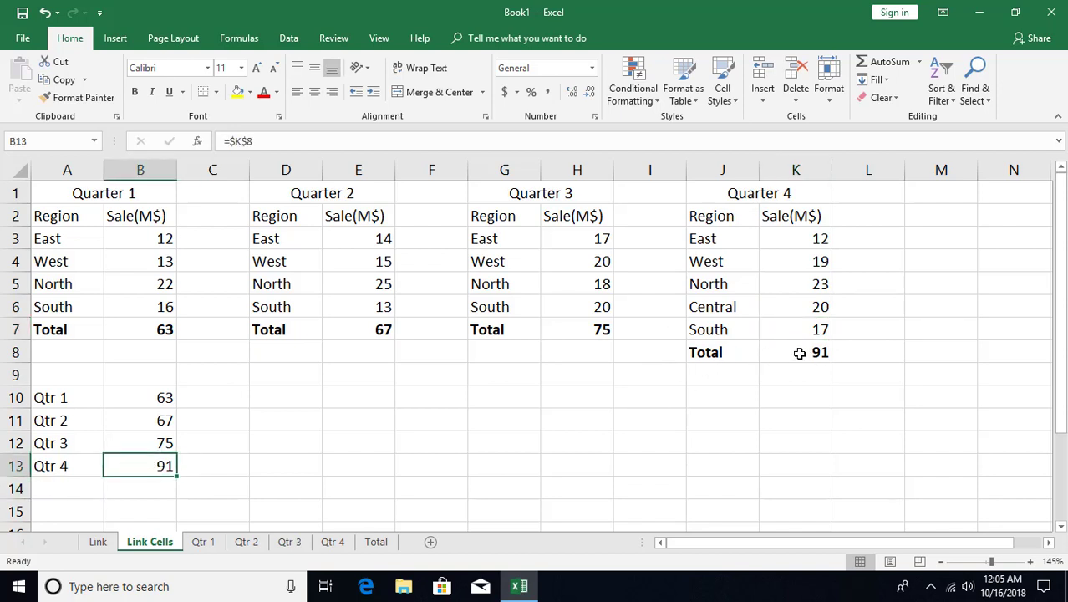
click(814, 329)
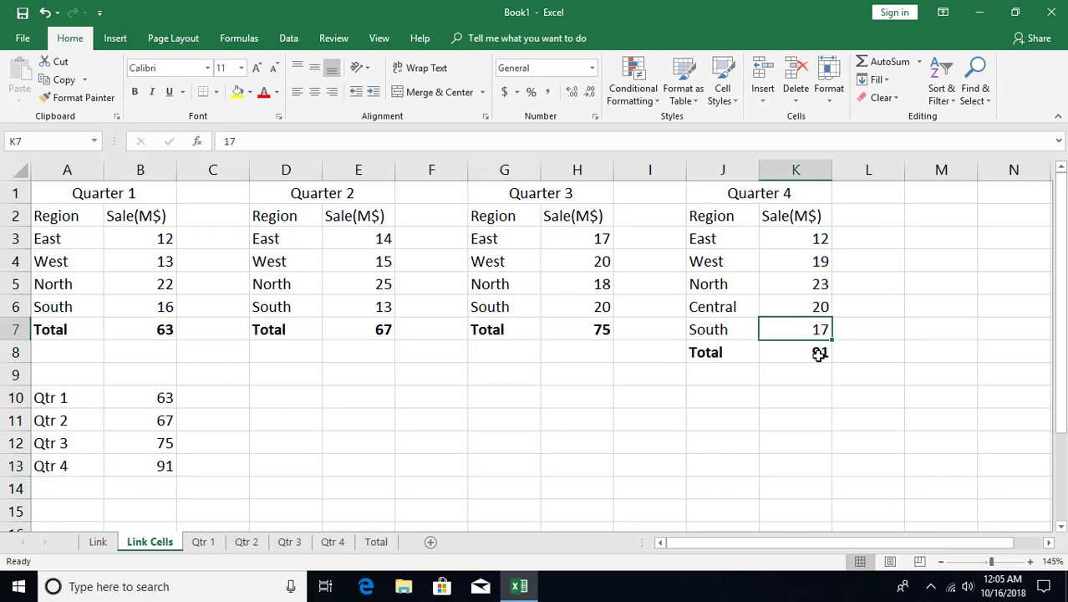
click(816, 351)
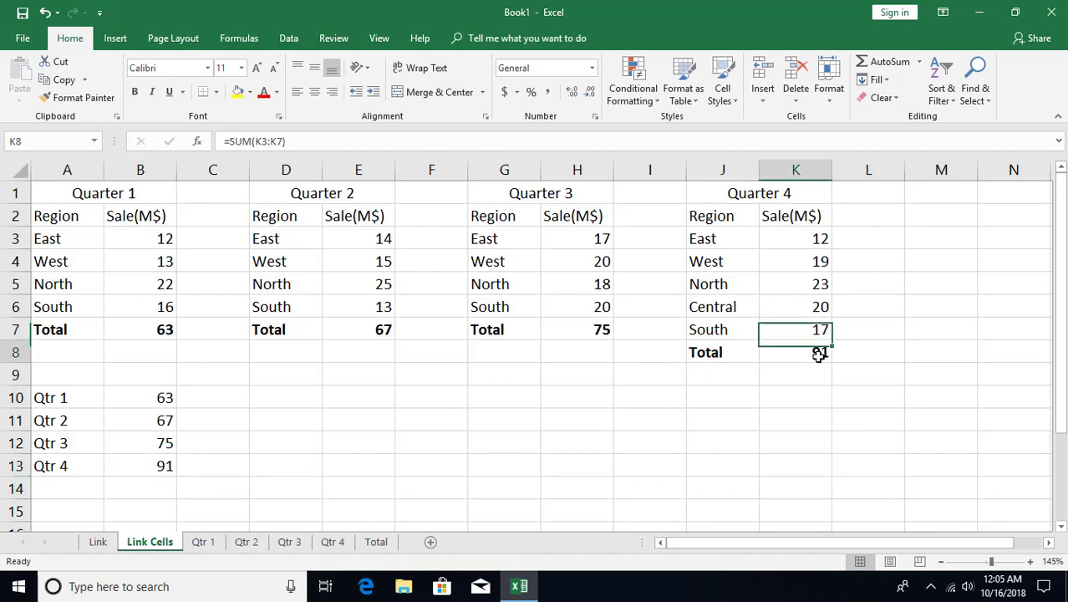
click(144, 464)
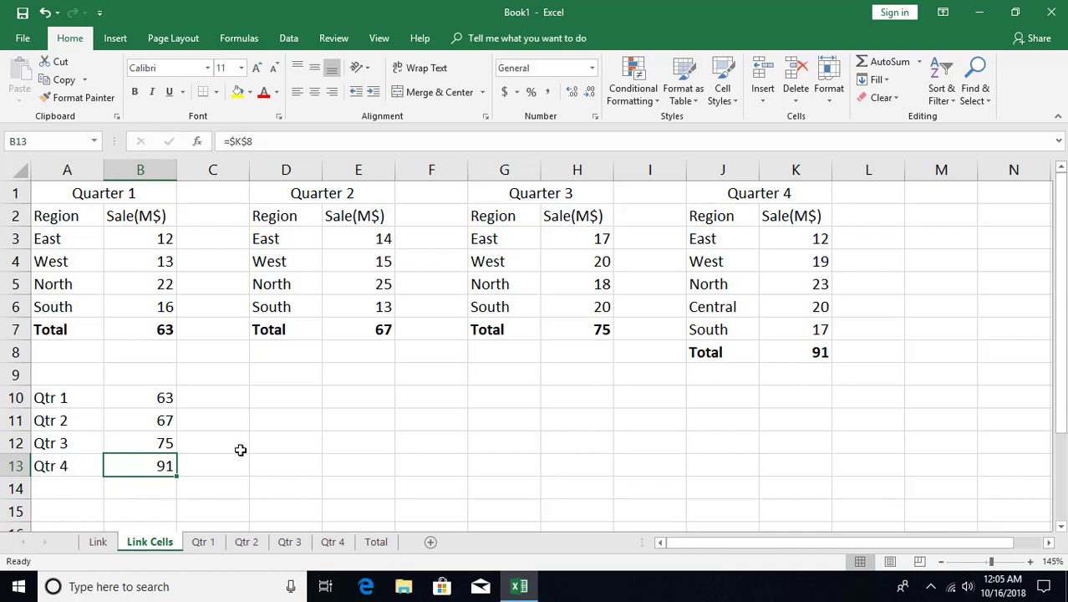
- Look through the Qtr 1 to Qtr 4 sheets and the summary cells beside each quarter on the Total sheet
click(203, 541)
key(ctrl+Page_Down)
key(ctrl+Page_Down)
key(ctrl+Page_Down)
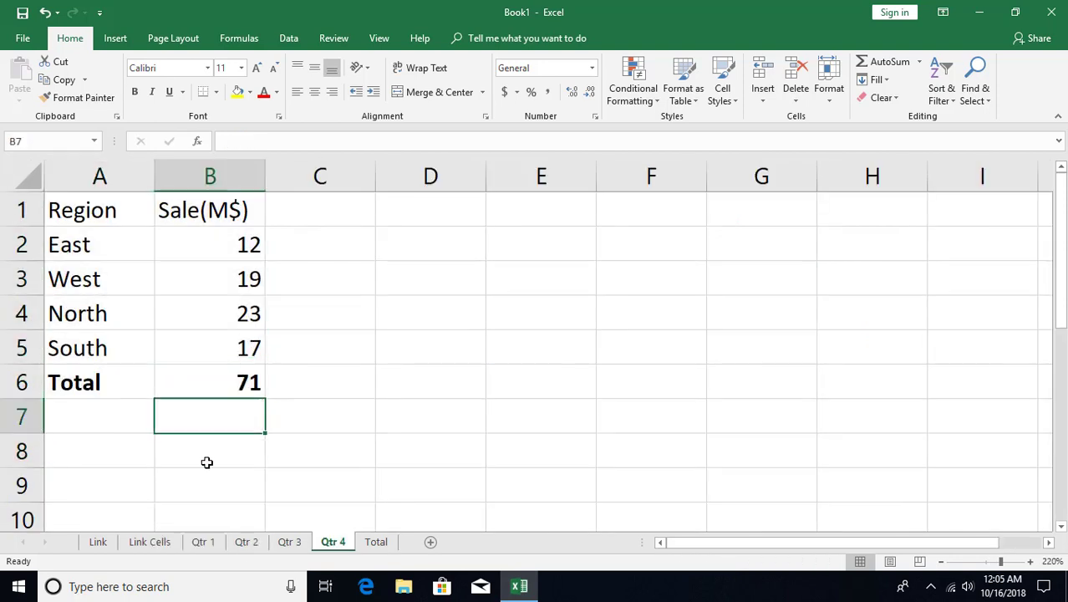
click(202, 543)
click(244, 544)
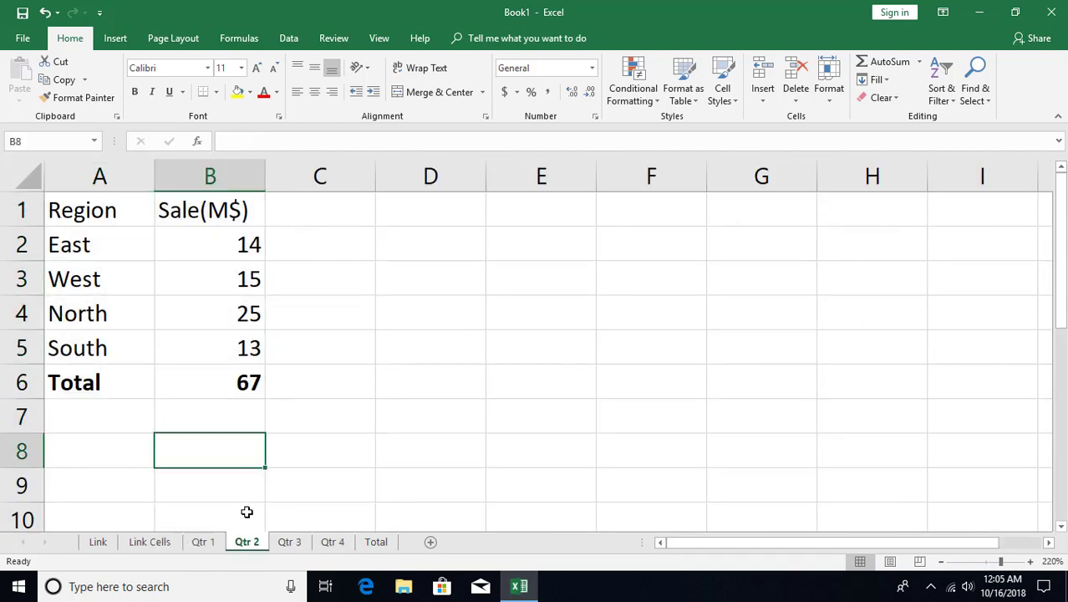
click(288, 545)
click(332, 543)
click(376, 543)
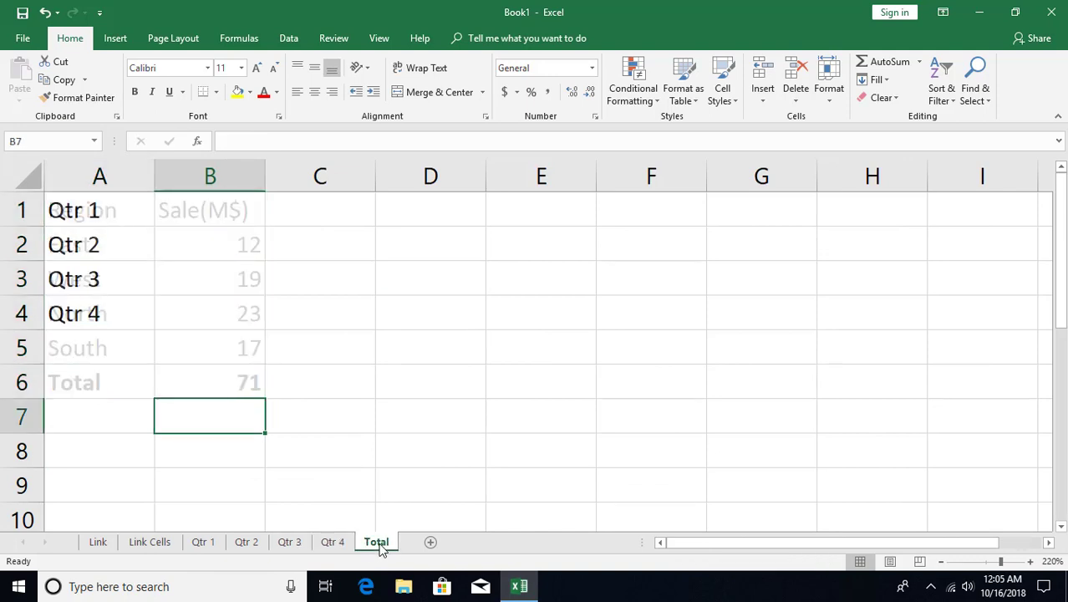
click(213, 208)
click(207, 279)
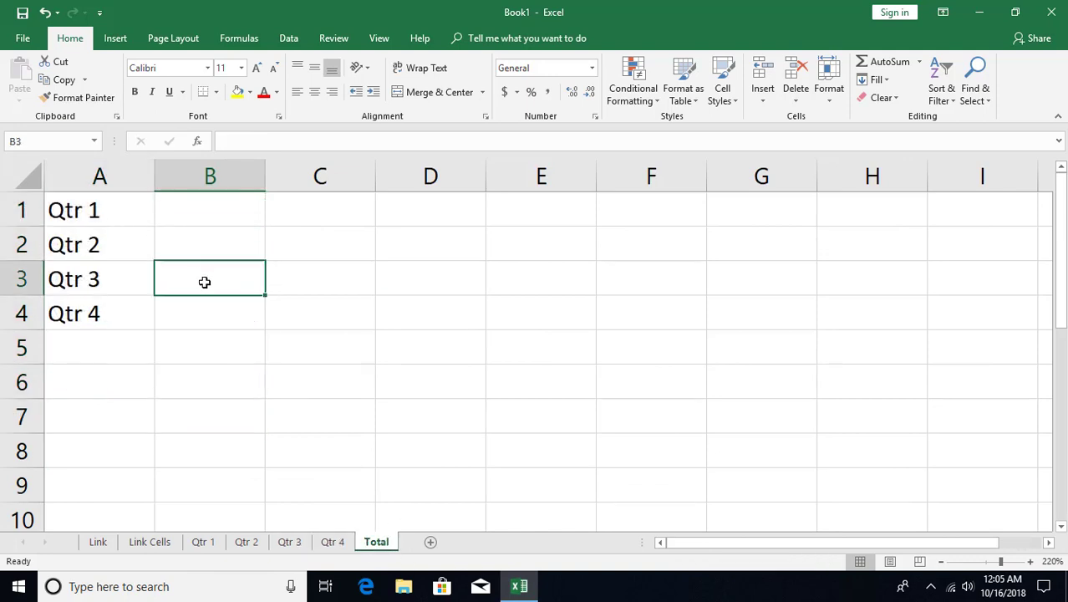
click(206, 302)
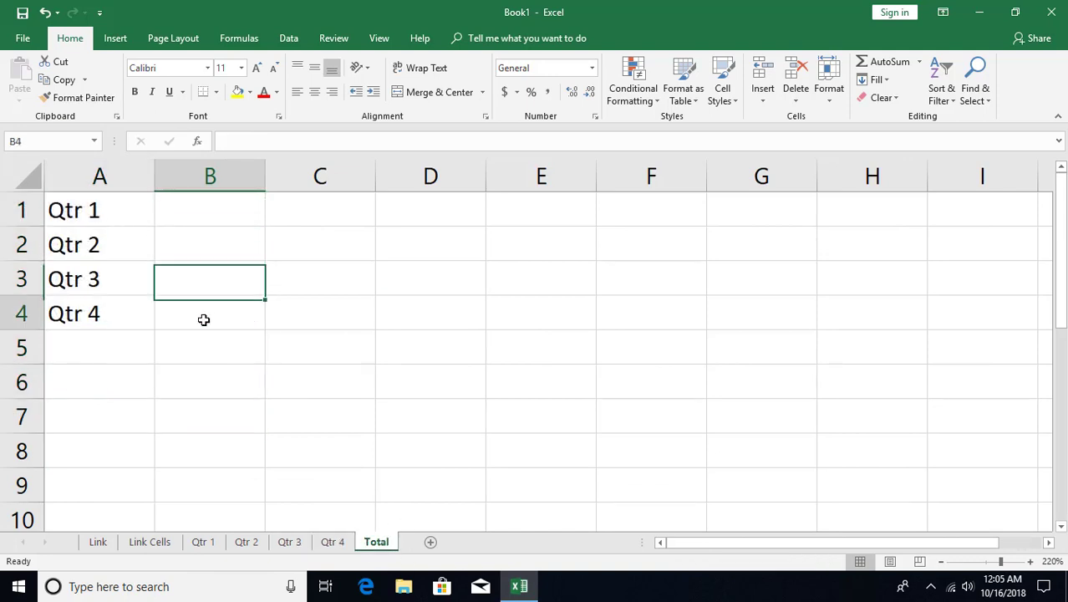
- Copy the total in B6 of the Qtr 1 sheet and paste it as a link into B1 of the Total sheet
click(204, 544)
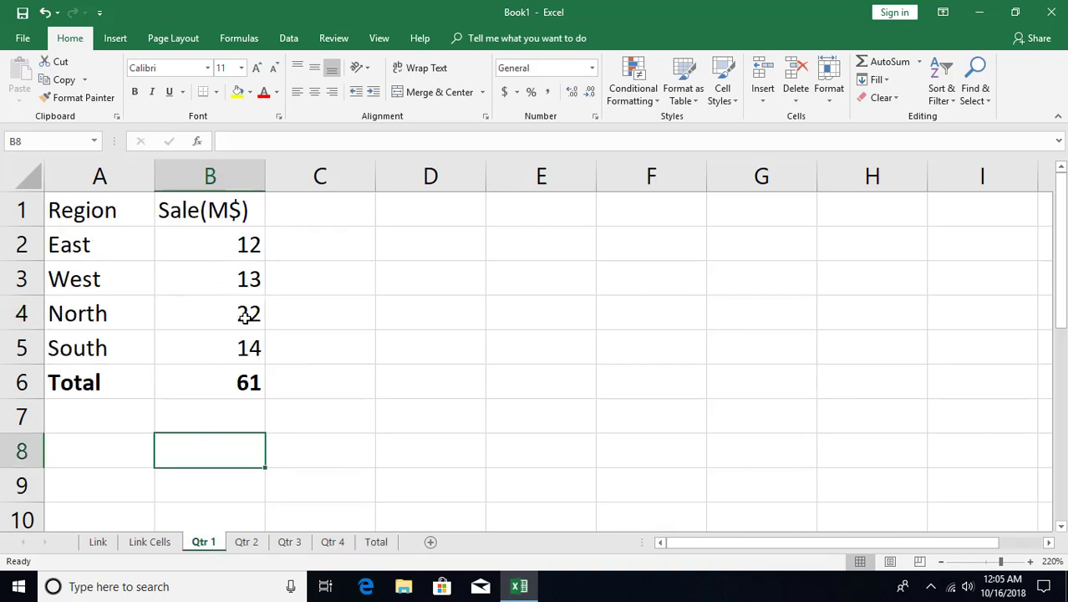
click(213, 376)
key(ctrl+c)
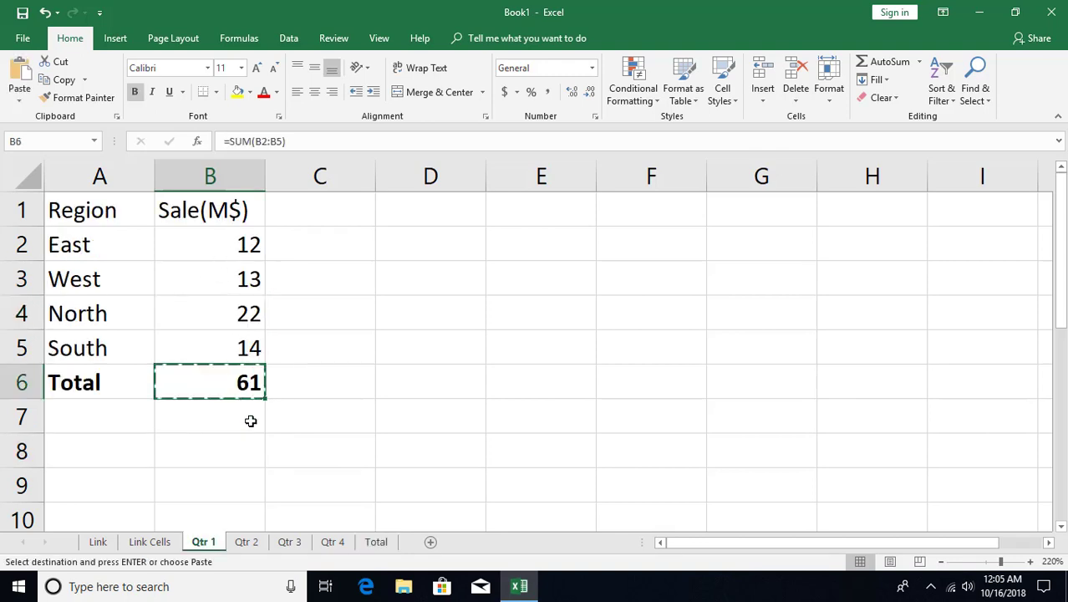
click(246, 545)
click(376, 544)
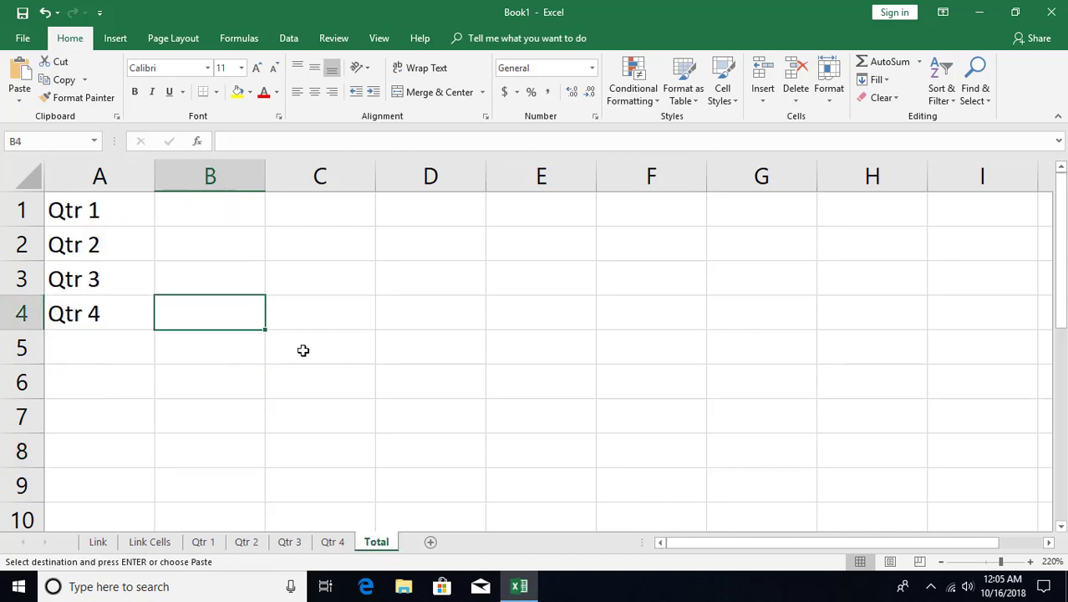
click(201, 213)
key(ctrl+v)
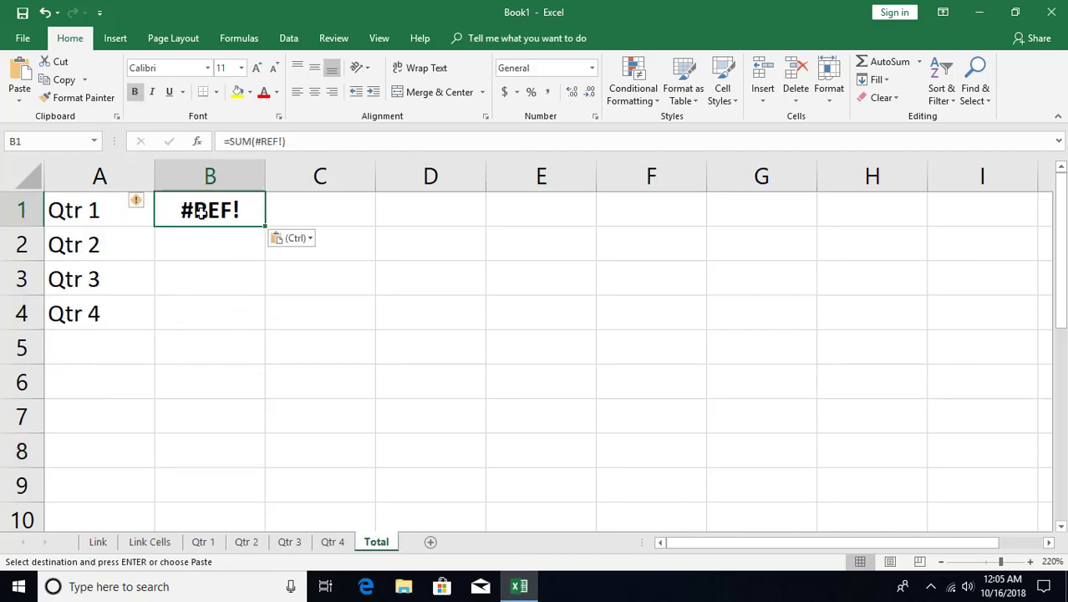
key(ctrl)
key(n)
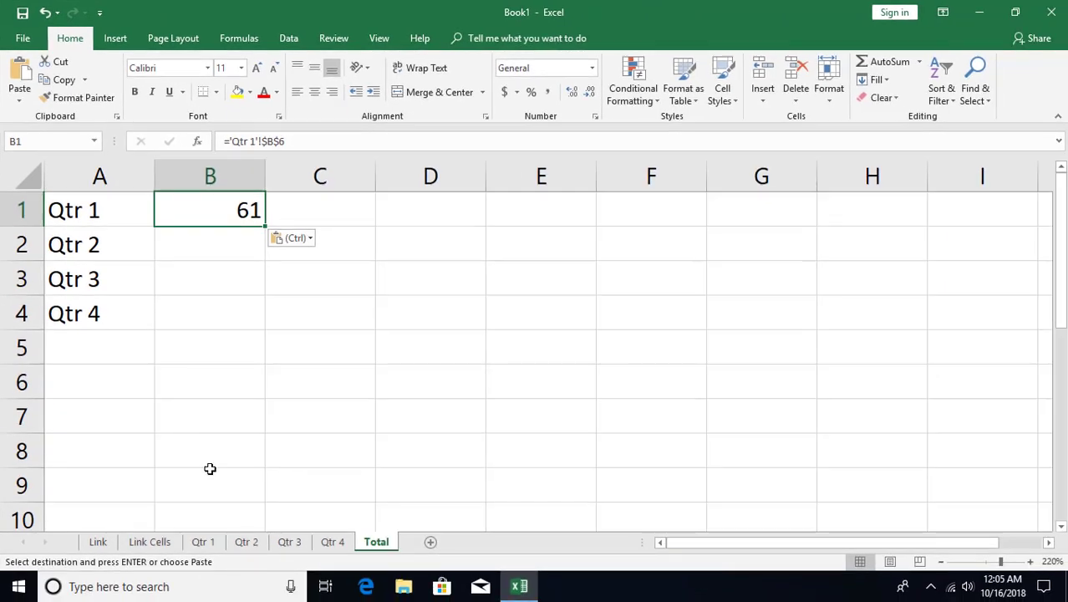
- Copy the total in B6 of the Qtr 2 sheet and link it into B2 of the Total sheet using Paste Special
click(246, 541)
click(243, 386)
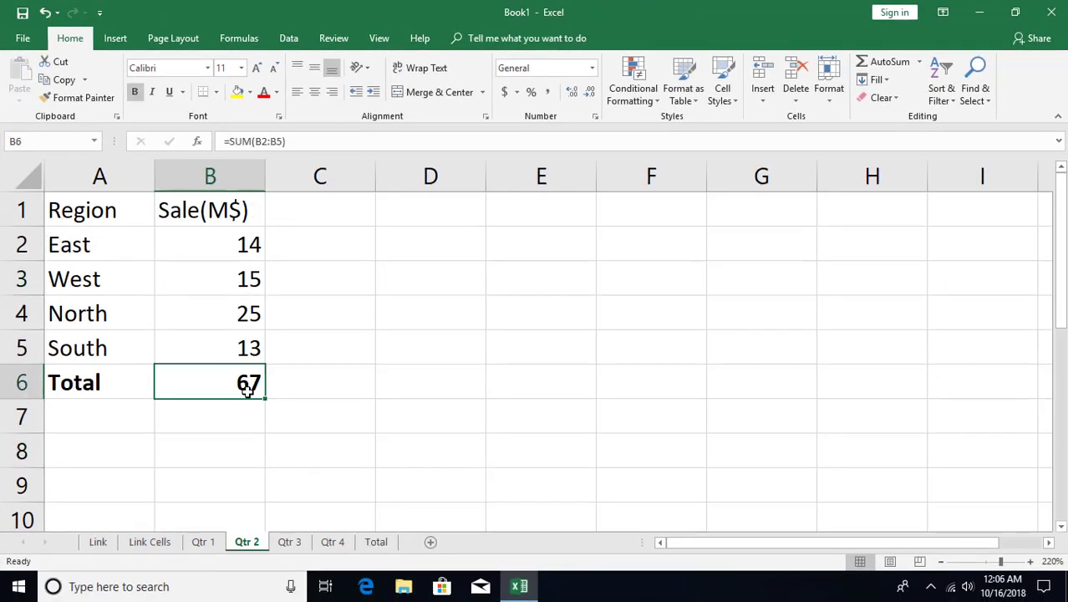
click(203, 541)
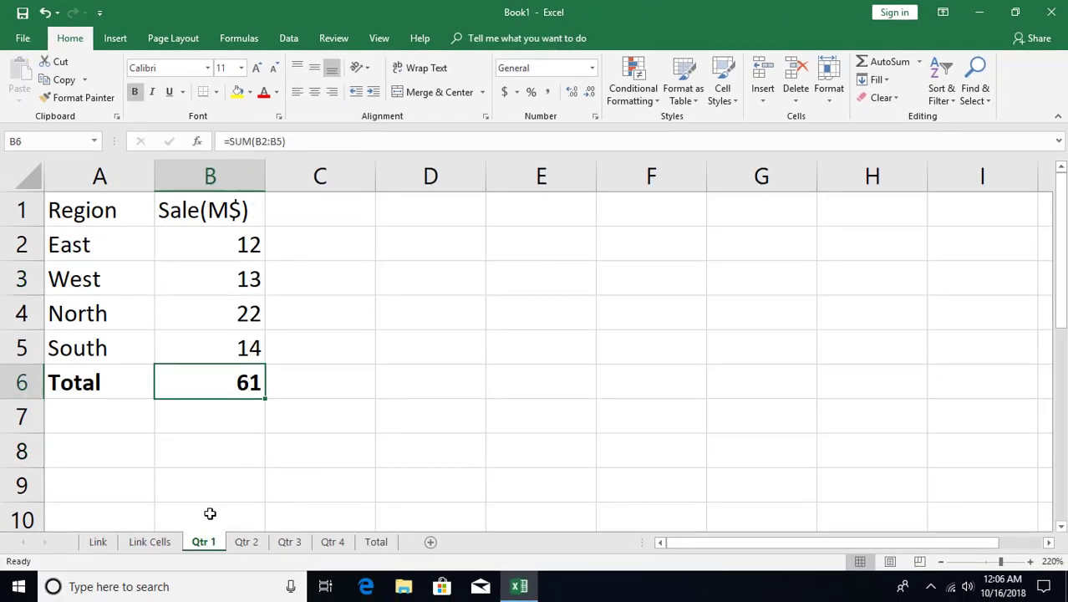
click(244, 542)
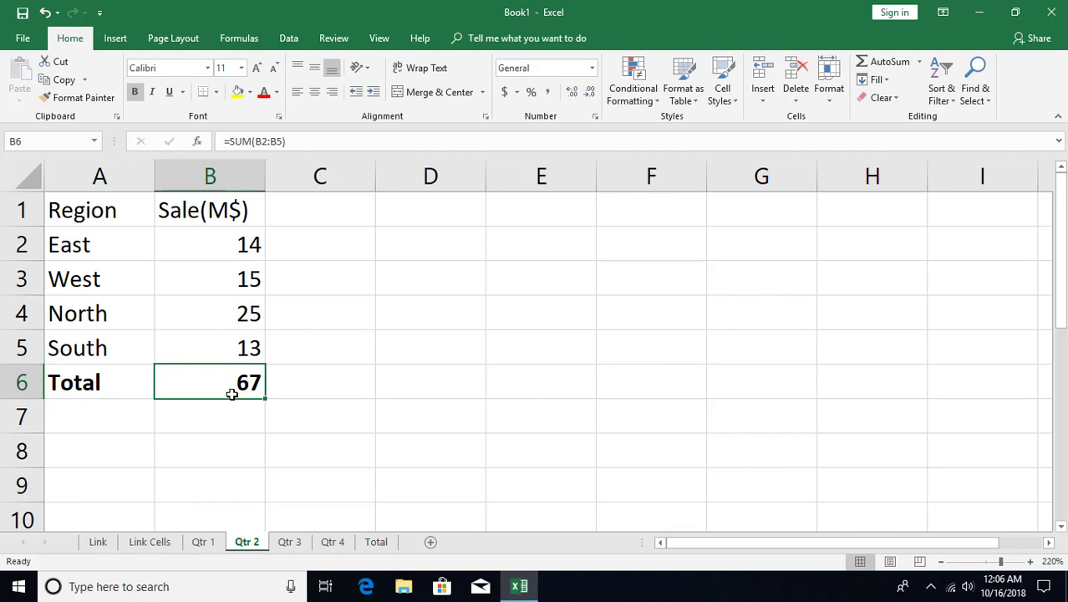
key(ctrl+c)
click(376, 541)
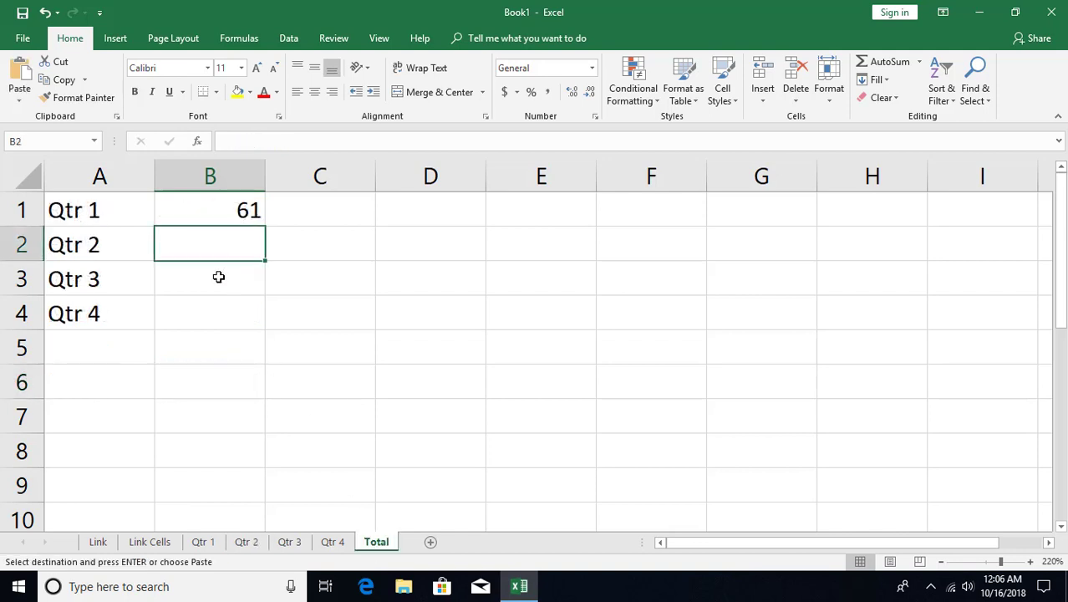
key(ctrl+alt+v)
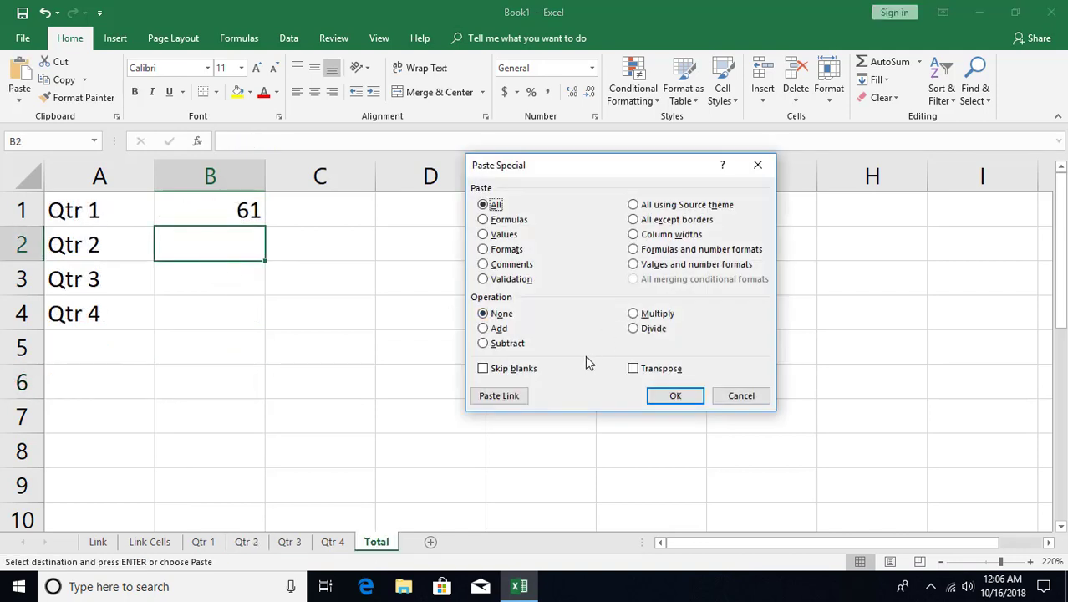
click(499, 395)
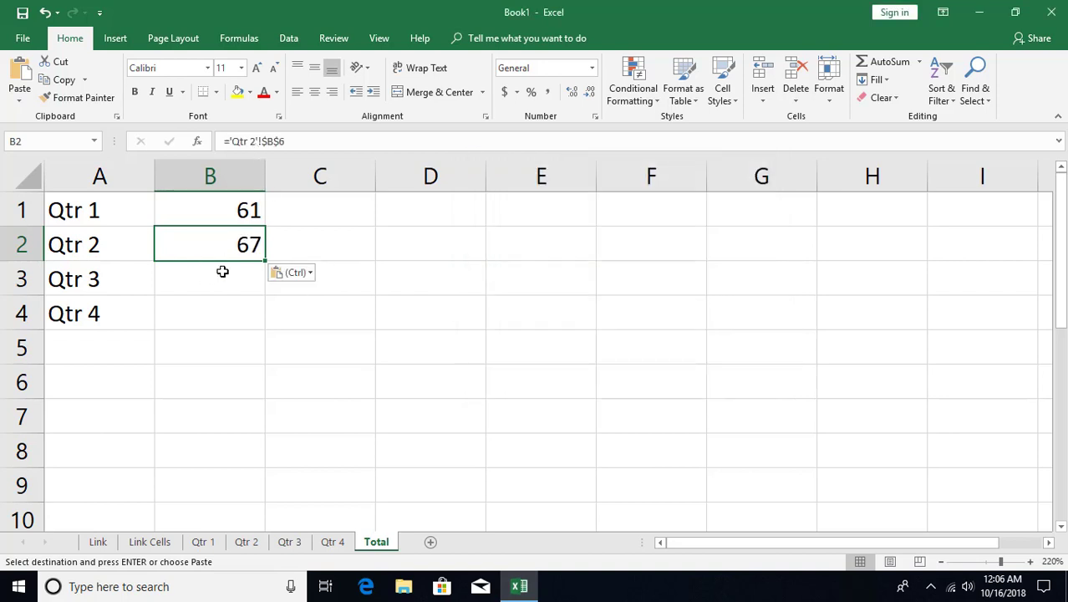
- Copy the North value in B4 of the Qtr 3 sheet and paste it as a link into B3 of the Total sheet
click(219, 272)
click(289, 542)
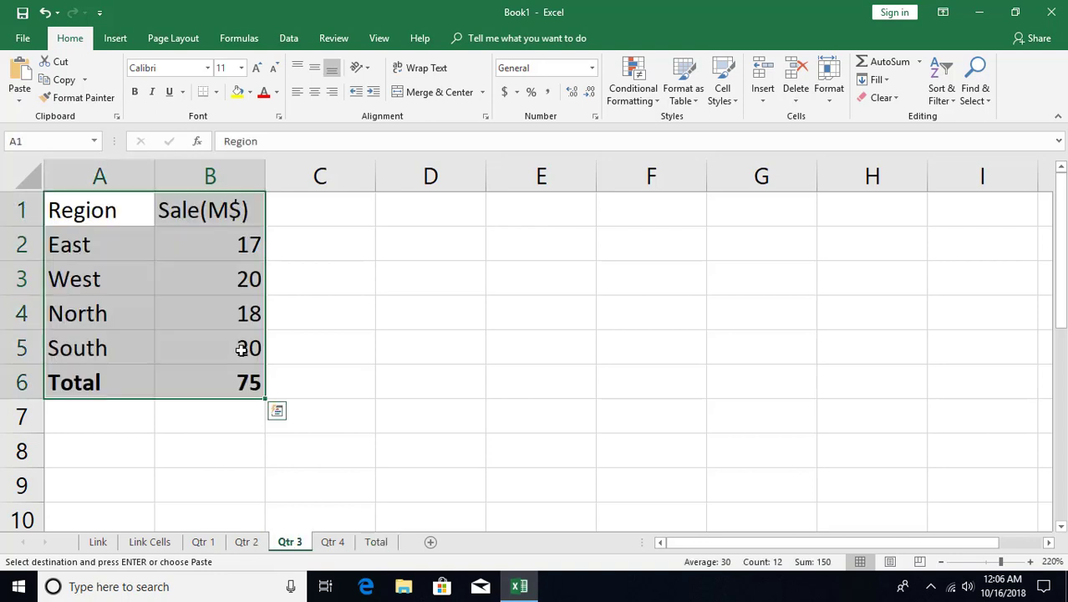
click(223, 318)
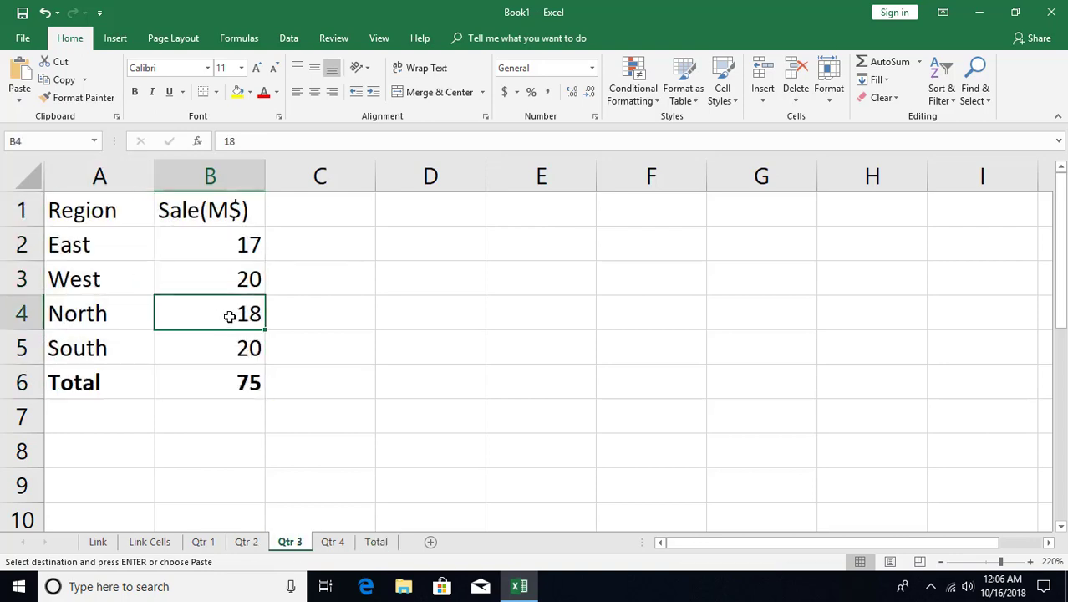
key(ctrl+c)
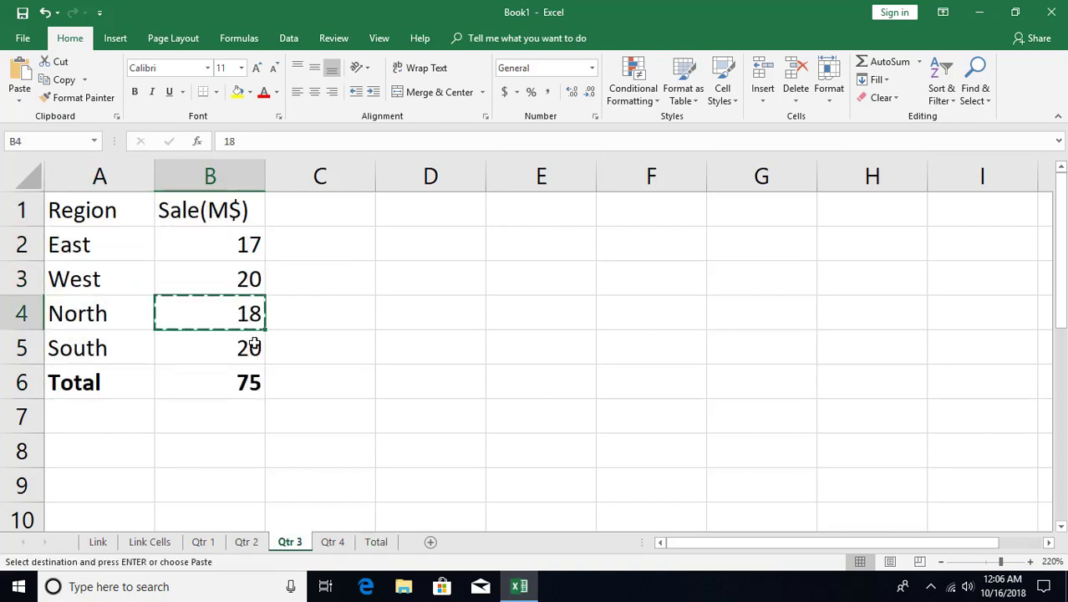
click(376, 541)
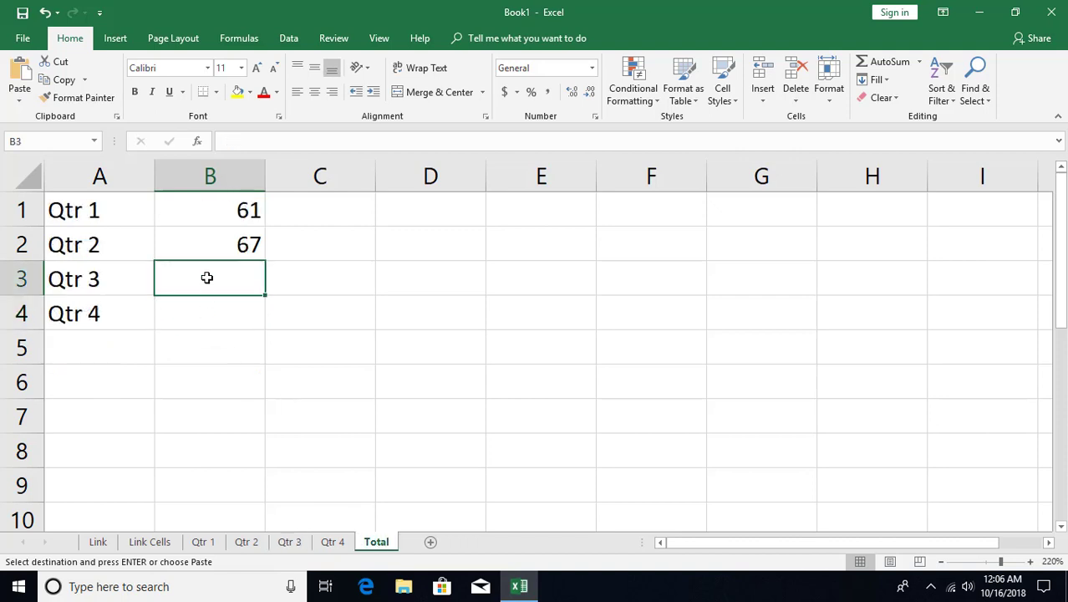
click(19, 93)
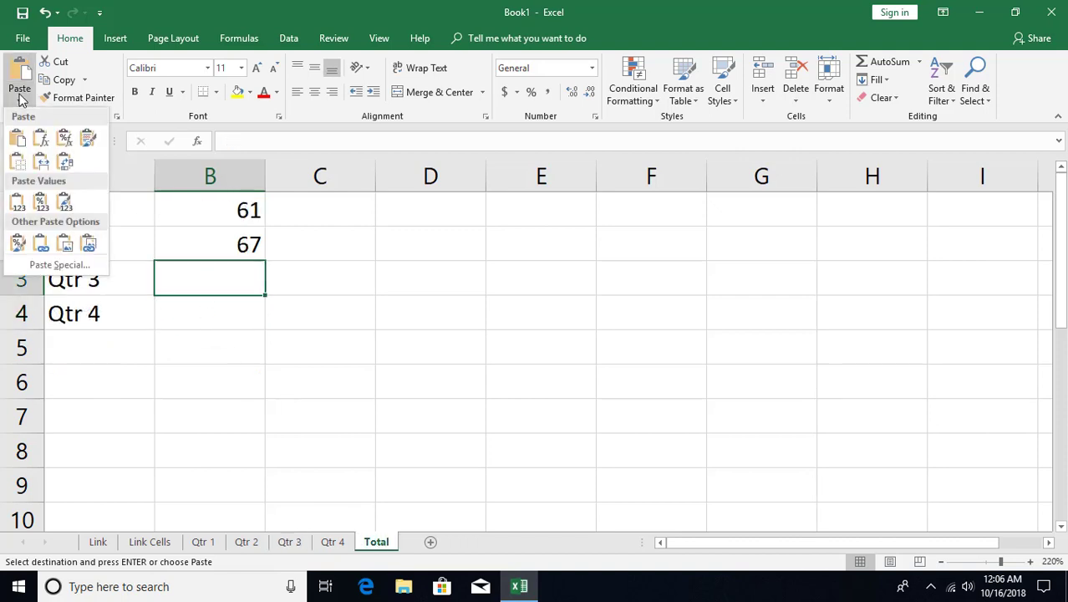
click(43, 250)
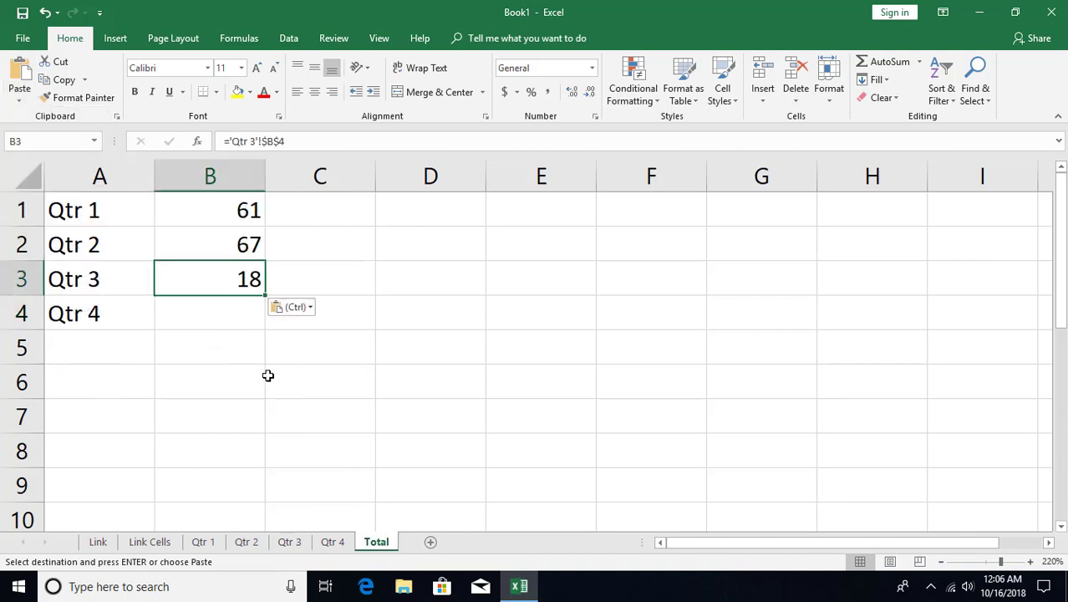
- Link the total in B6 of the Qtr 4 sheet into B4 of the Total sheet using Link Here
key(Down)
click(326, 542)
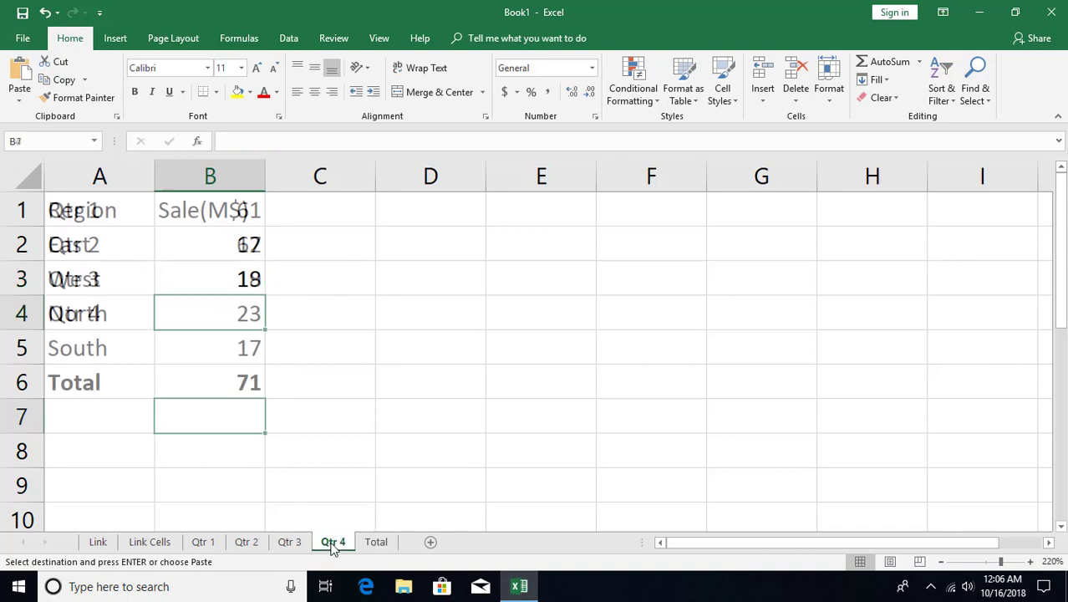
click(223, 378)
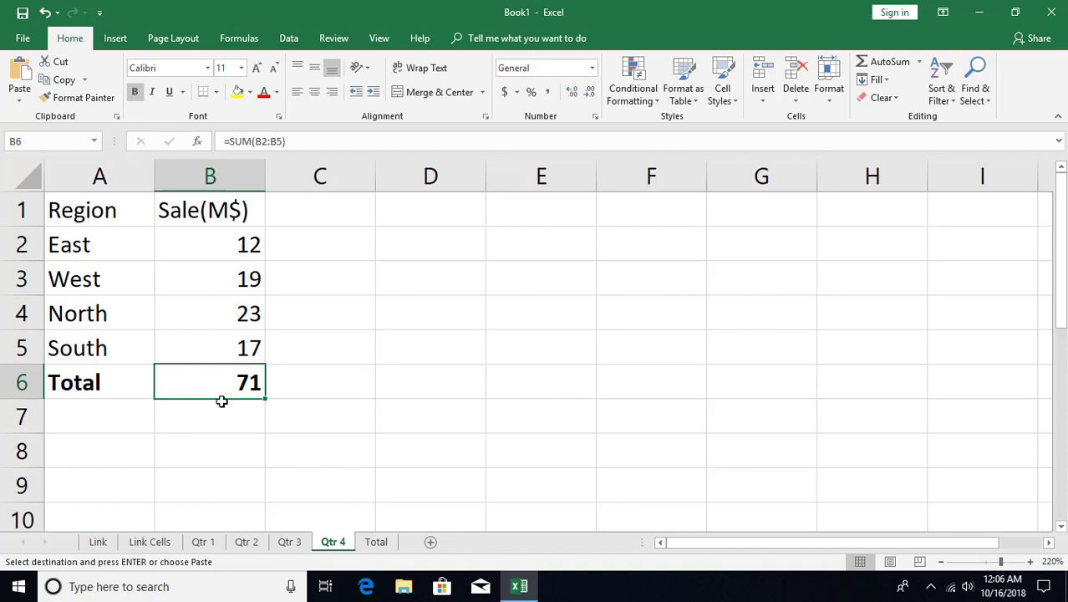
drag(221, 399, 275, 477)
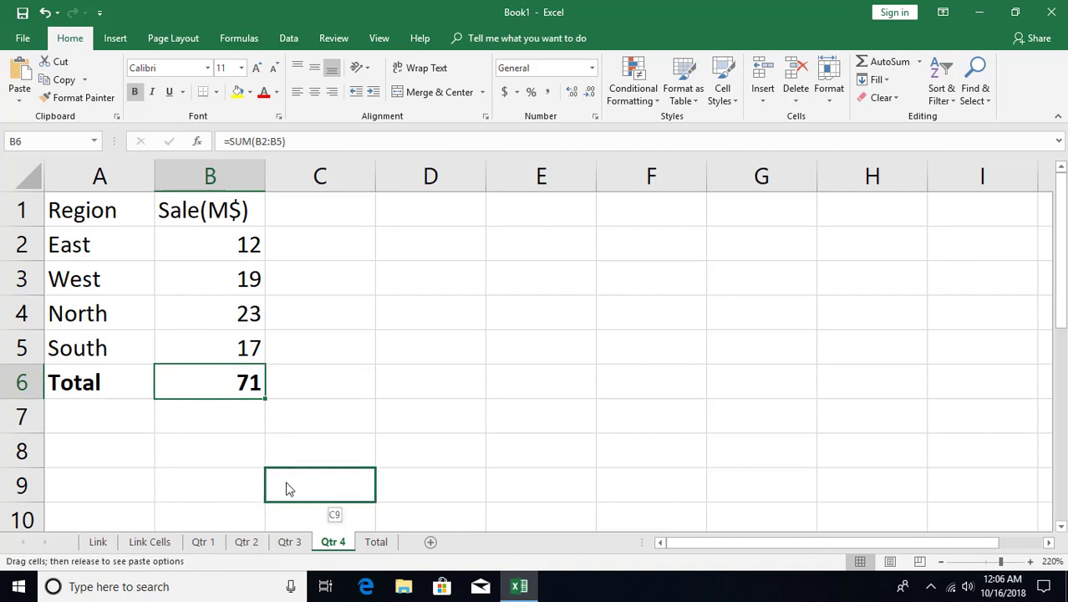
drag(330, 511, 354, 435)
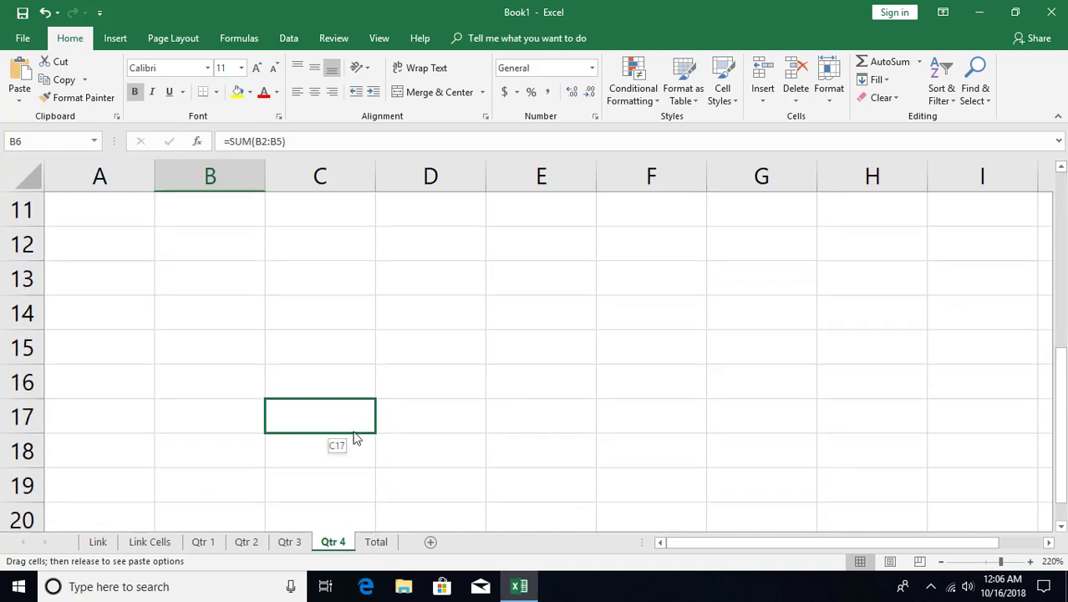
drag(354, 437, 227, 318)
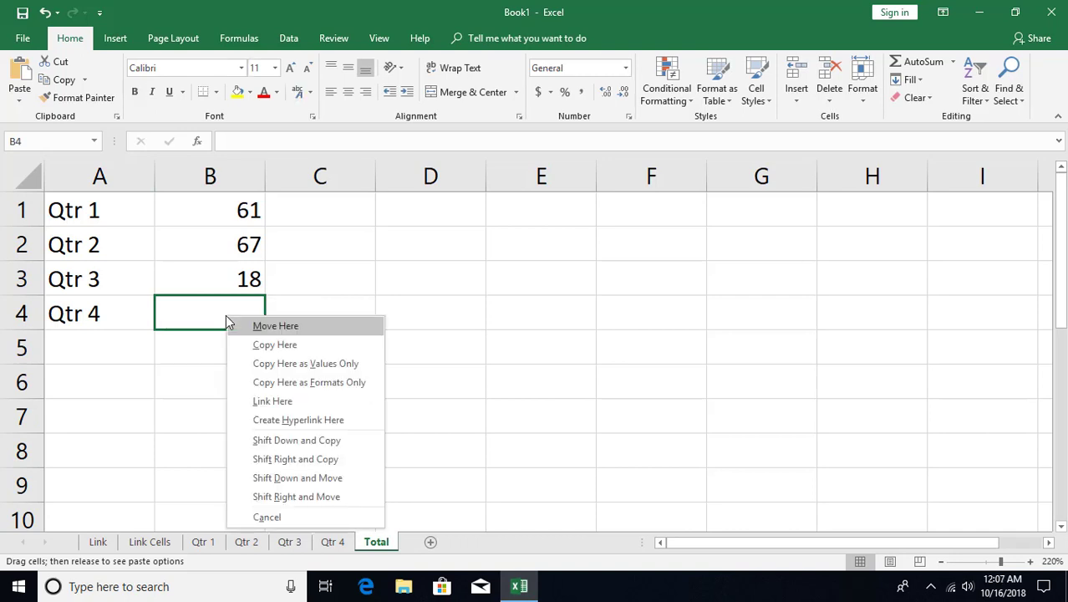
click(271, 400)
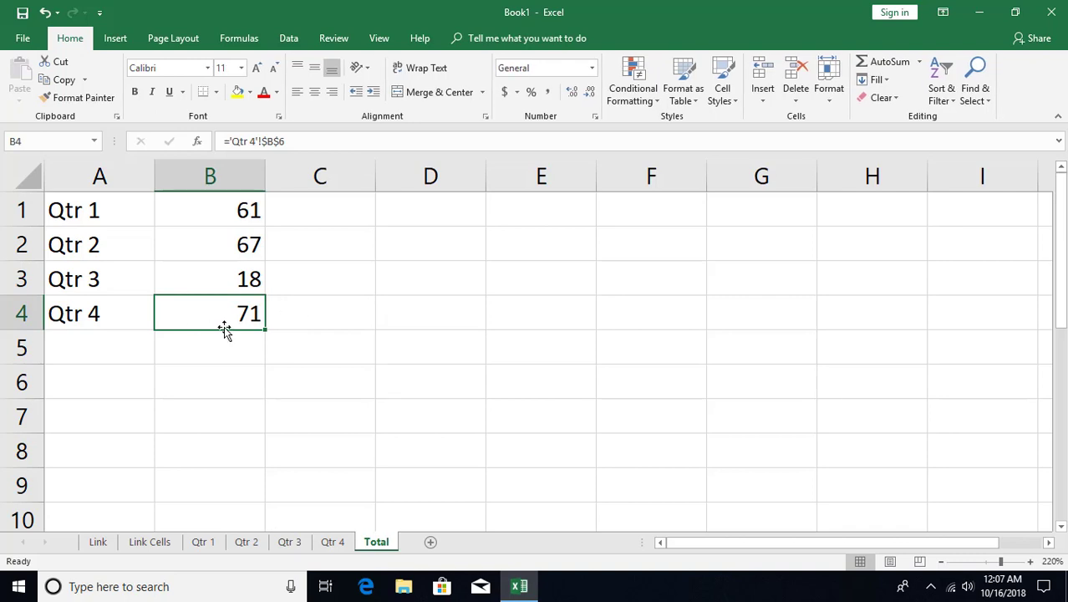
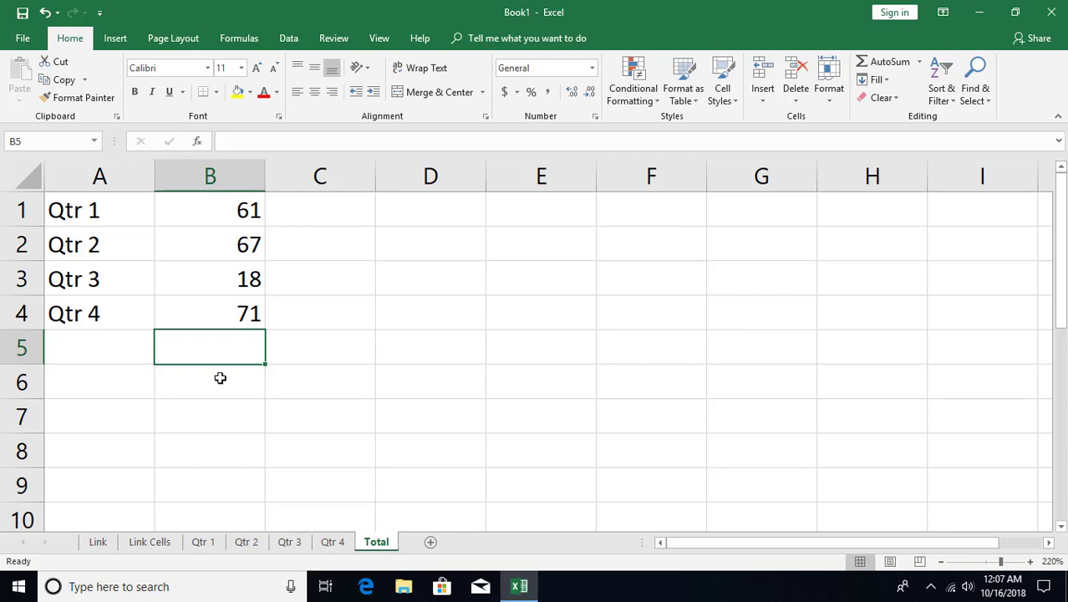
- Label A5 of the Total sheet "2018 Total" and sum B1:B4 in B5
key(Left)
text(2)
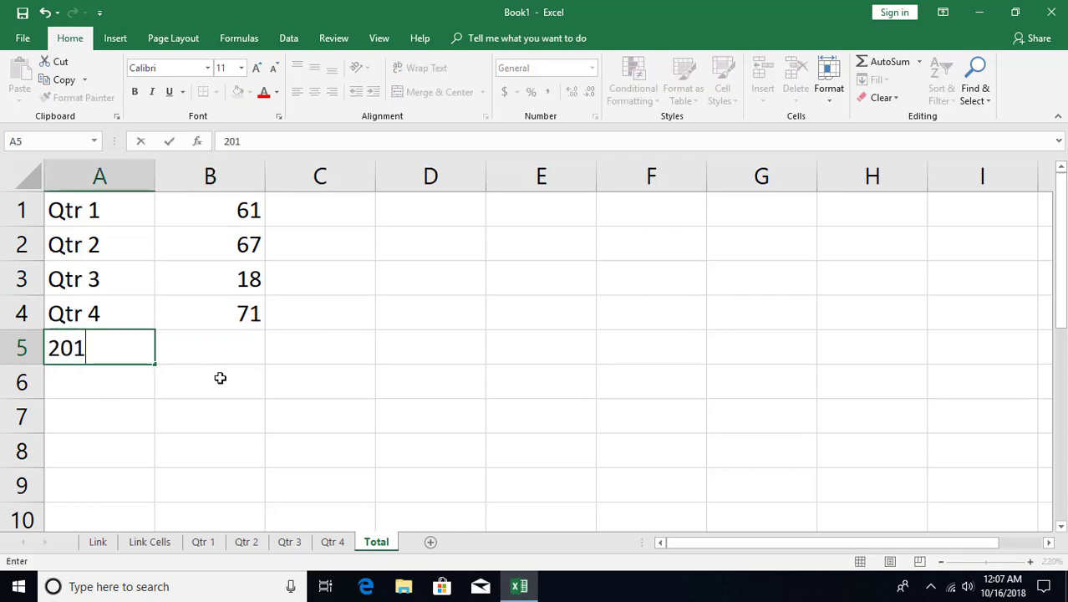
text(018 Total)
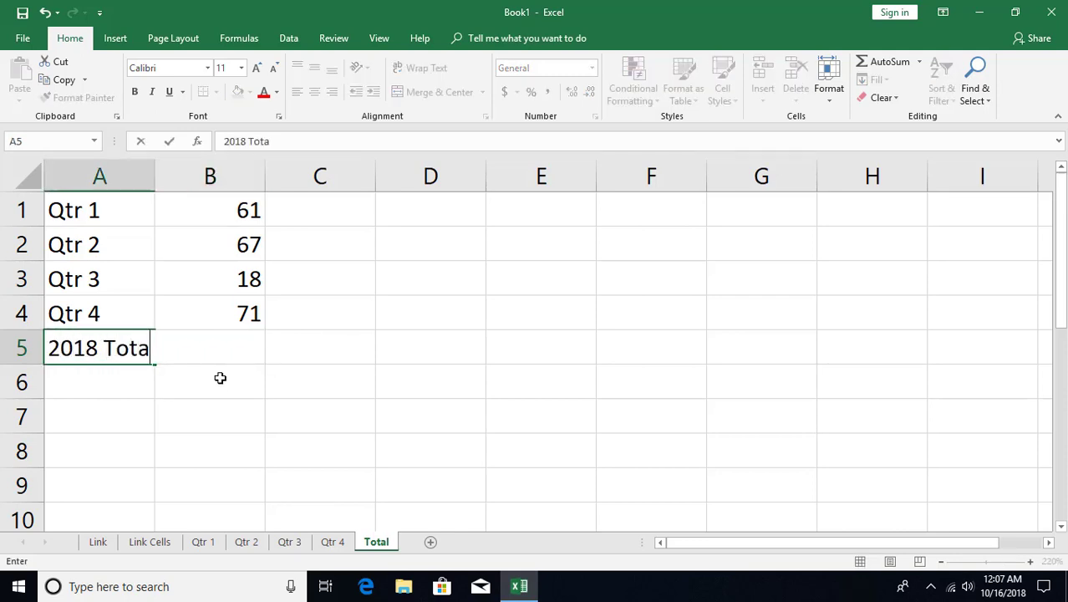
key(Return)
click(202, 347)
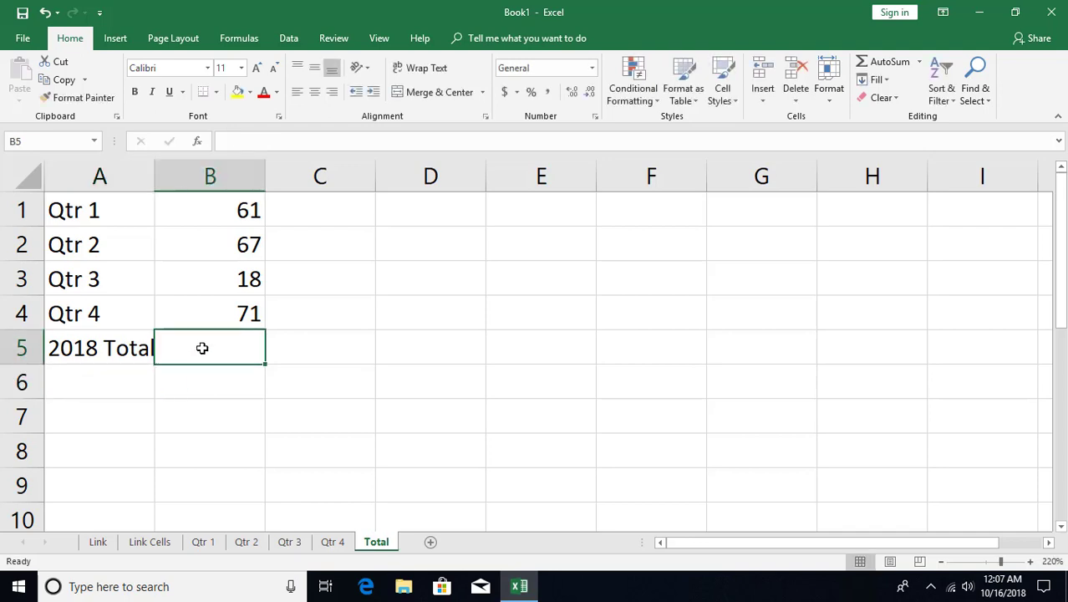
key(alt+equal)
key(Return)
click(203, 348)
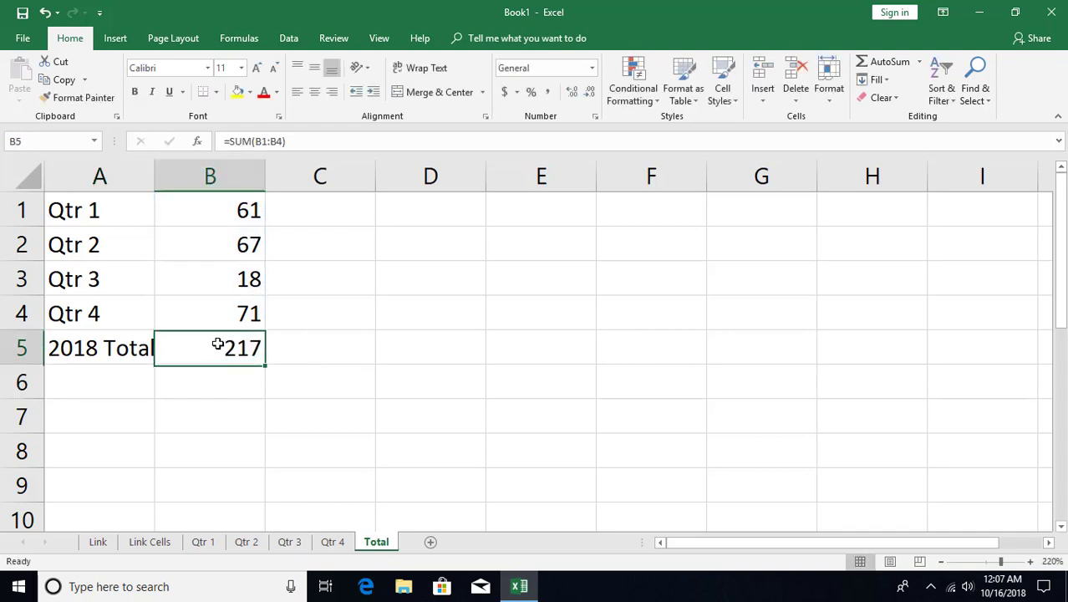
- Save the workbook as "2018 Sales" in the Excel folder under Documents
key(ctrl+s)
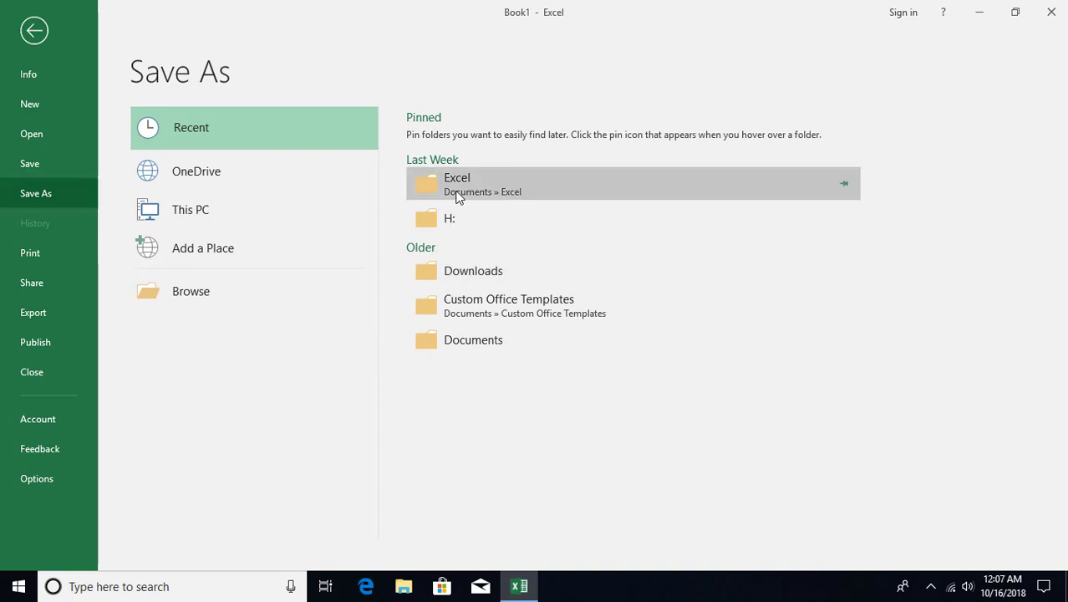
click(456, 196)
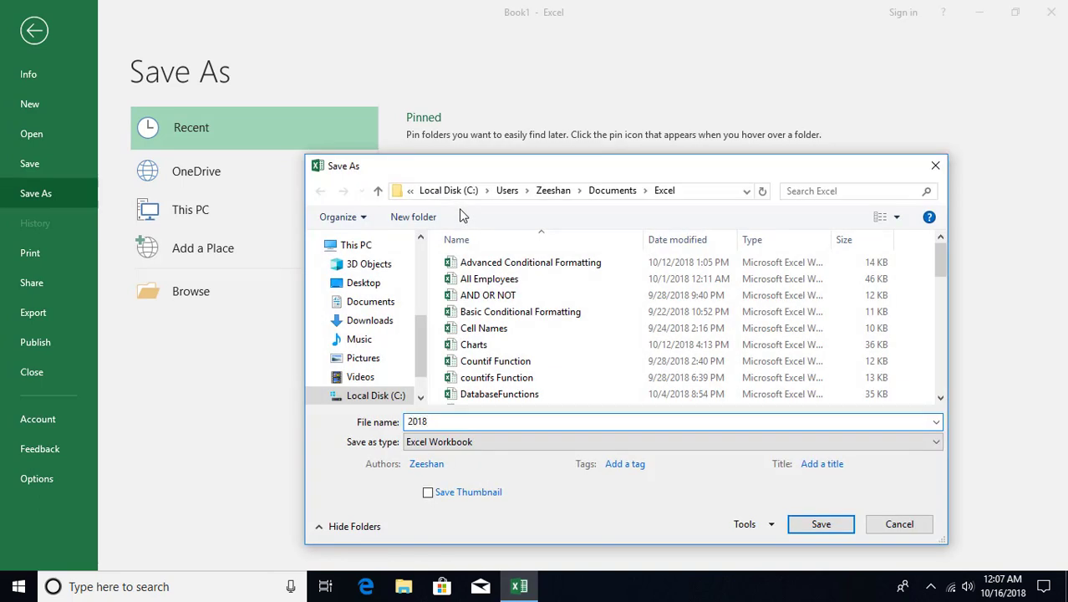
text(2018 Sales)
key(Return)
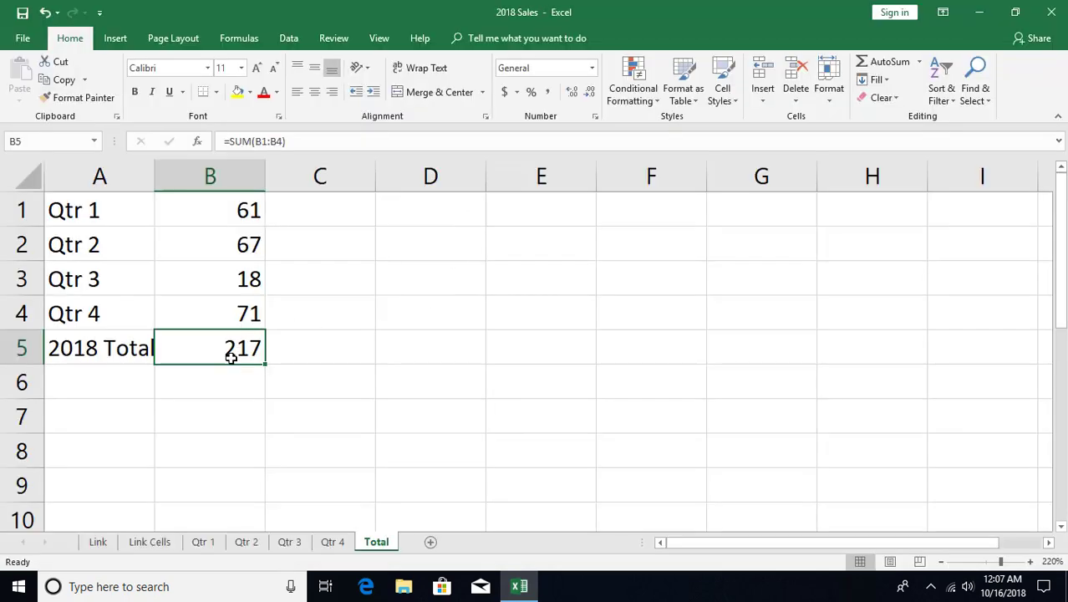
- Create a new blank workbook and enter the label "Sale 2018" in A1
click(22, 38)
click(27, 104)
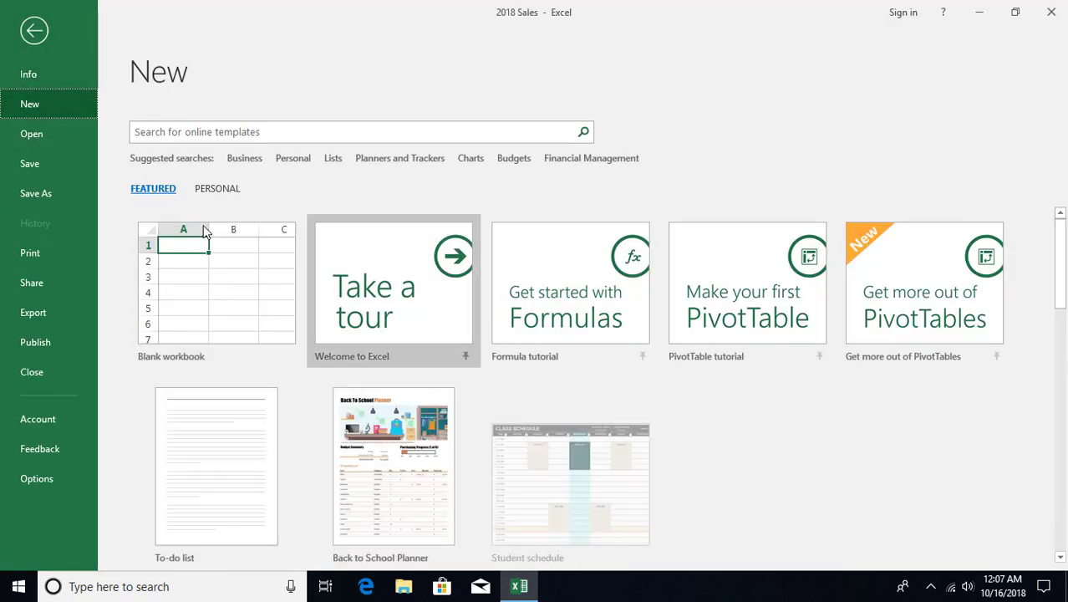
click(215, 305)
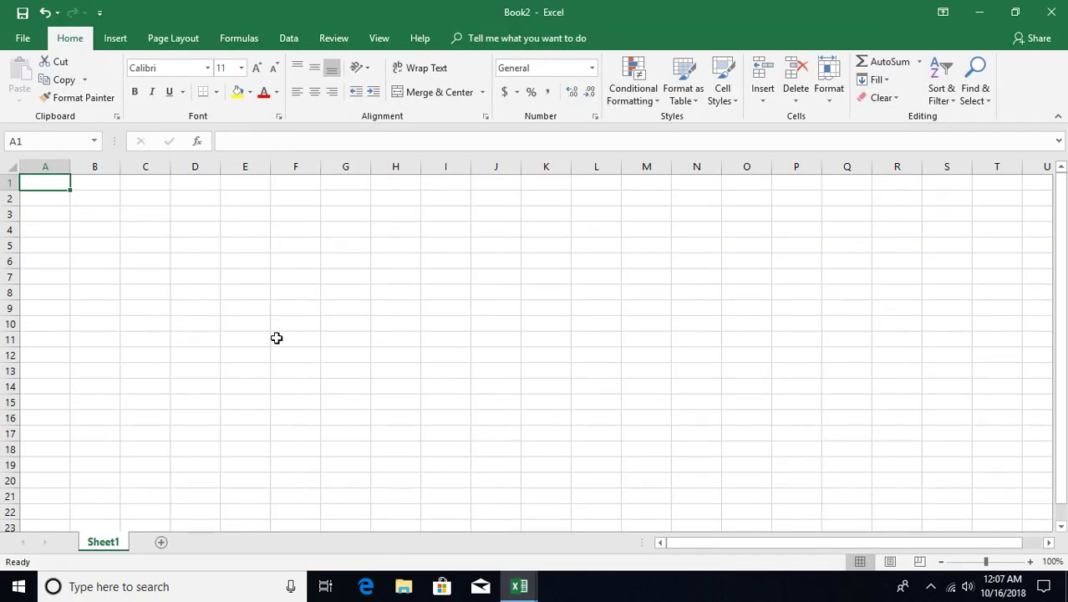
scroll(277, 337, up, 9)
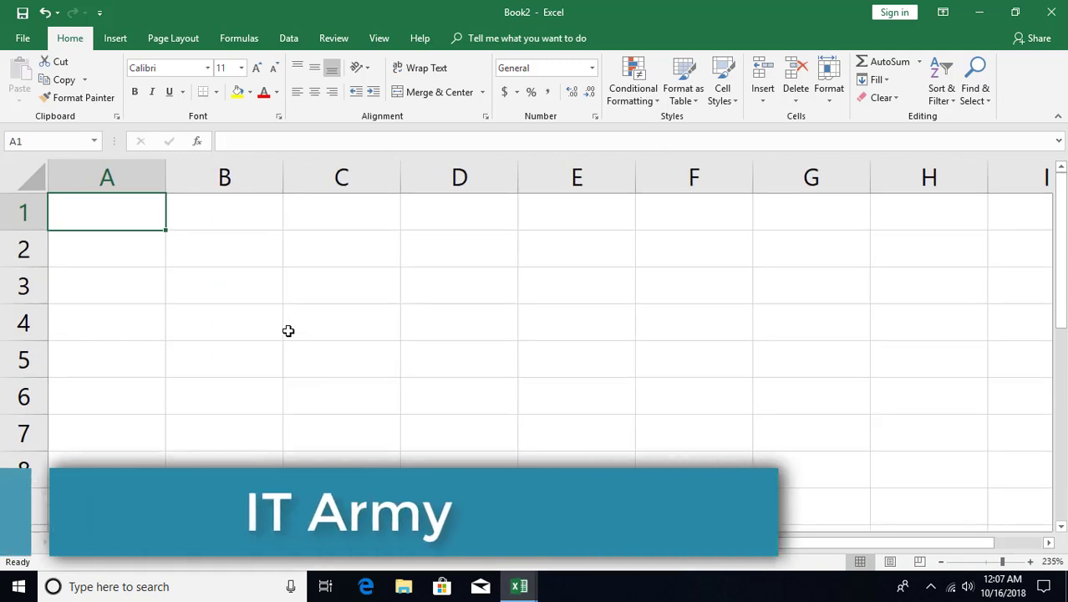
text(S)
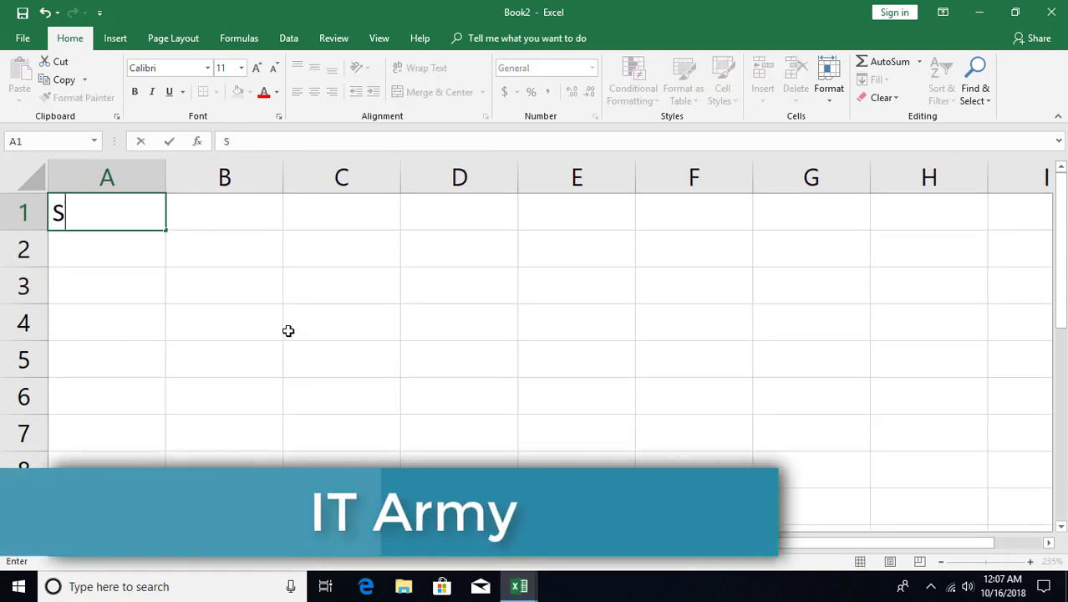
text(ale 2018)
key(Return)
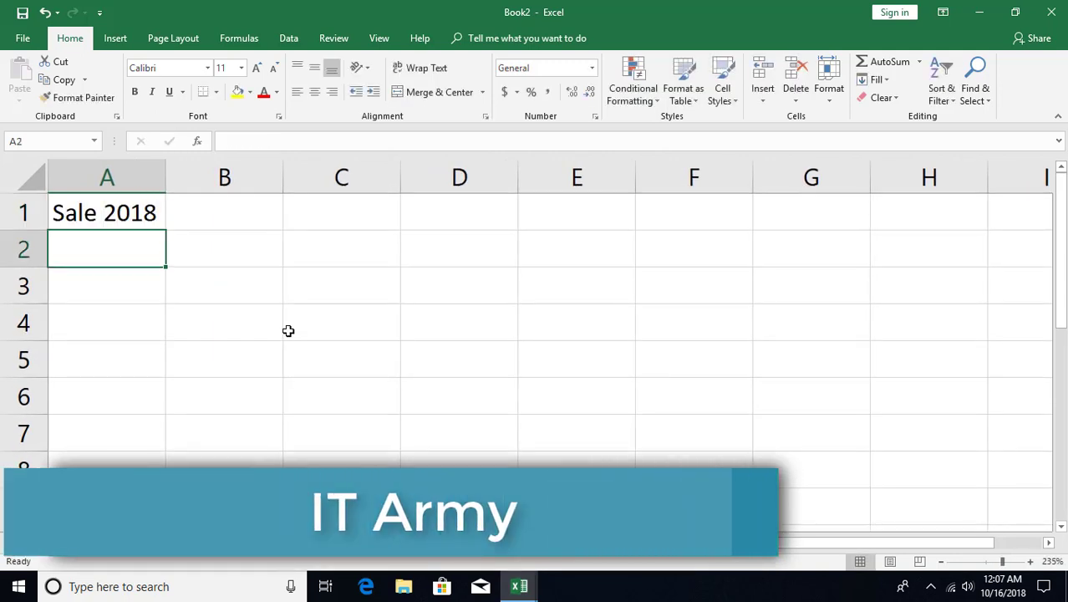
- Link B1 of the new workbook to the 2018 total in B5 of the Total sheet in the 2018 Sales workbook
key(Up)
click(222, 220)
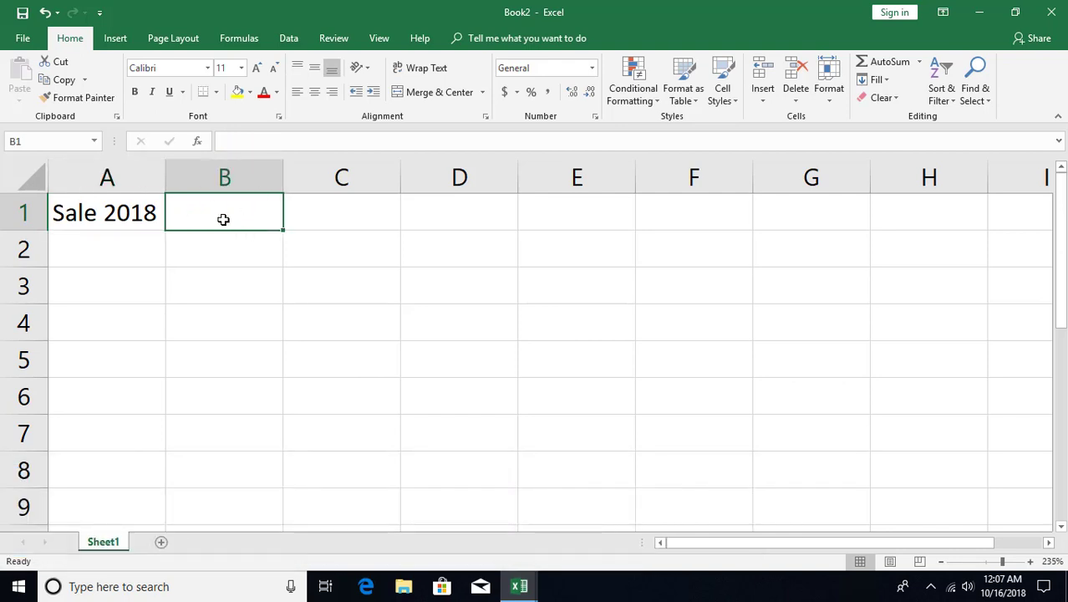
text(=)
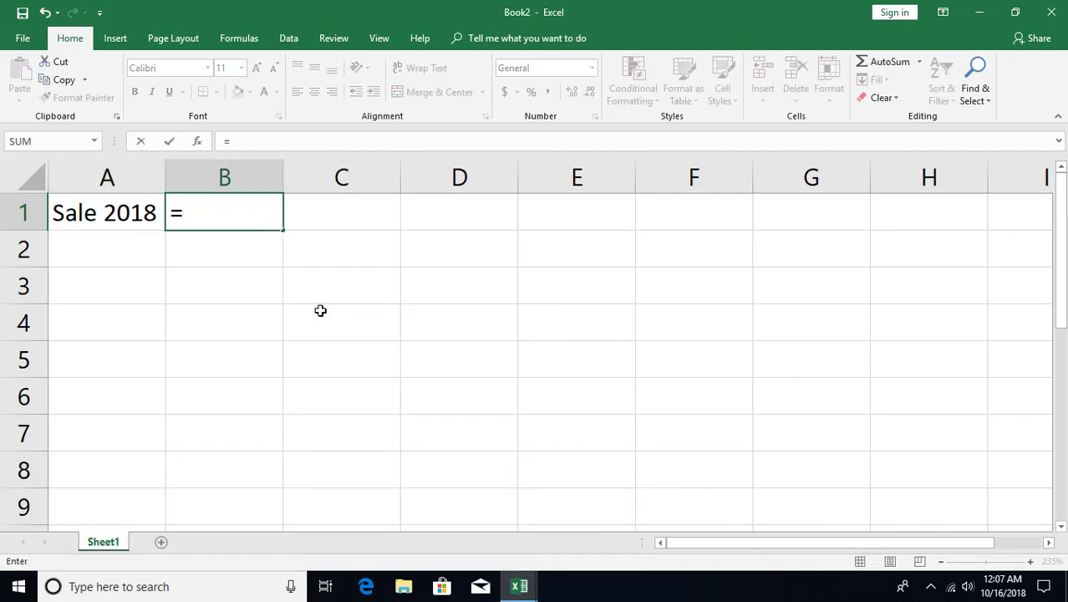
mouse_move(517, 583)
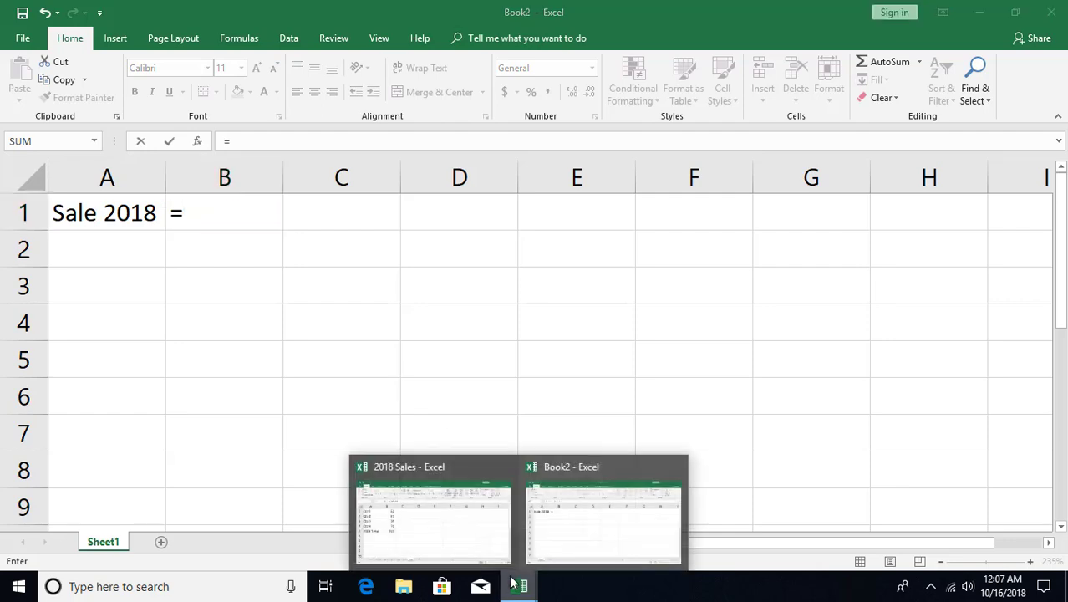
click(458, 526)
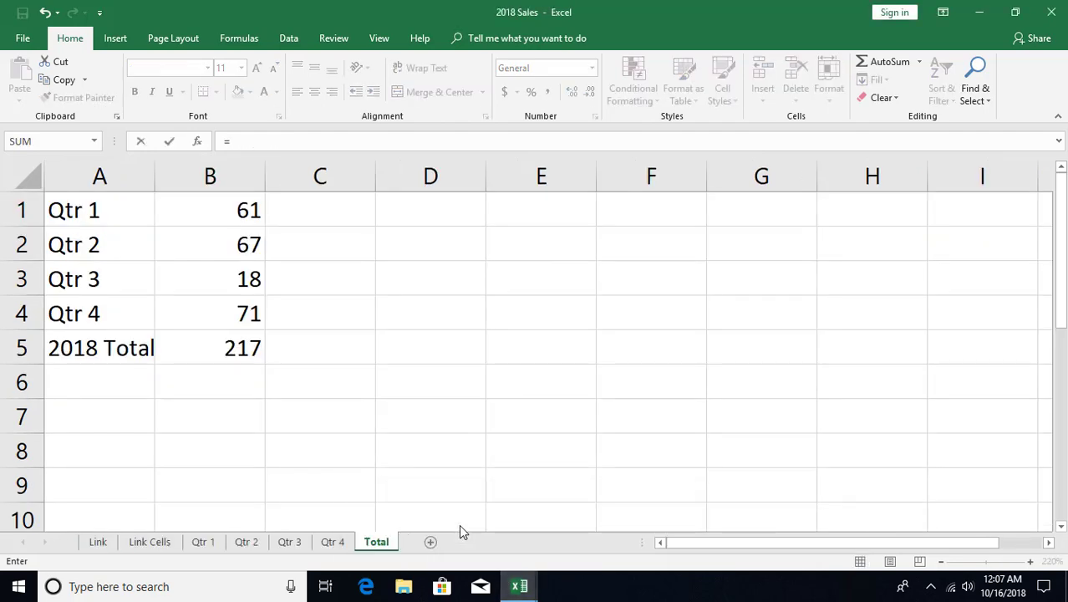
click(212, 346)
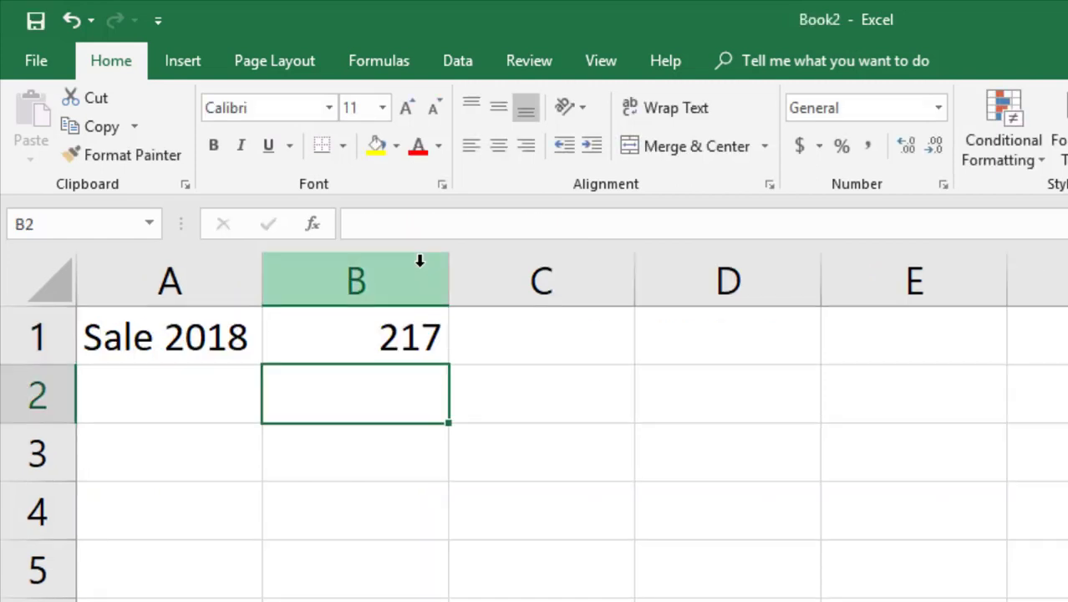
click(377, 336)
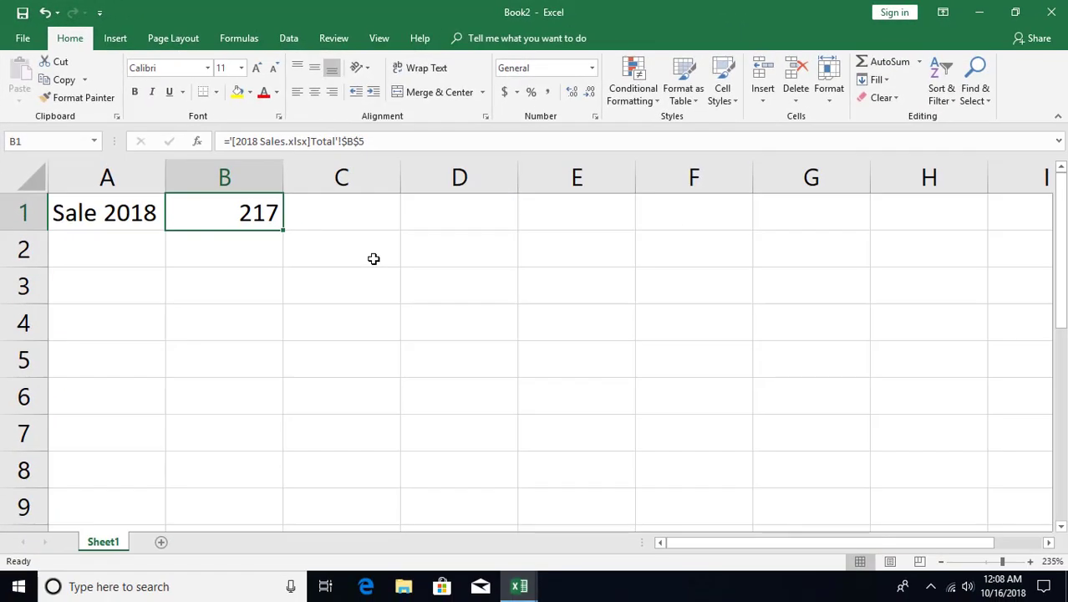
- Save the new workbook as "Contoso Sales" in the Excel folder under Documents
key(ctrl+s)
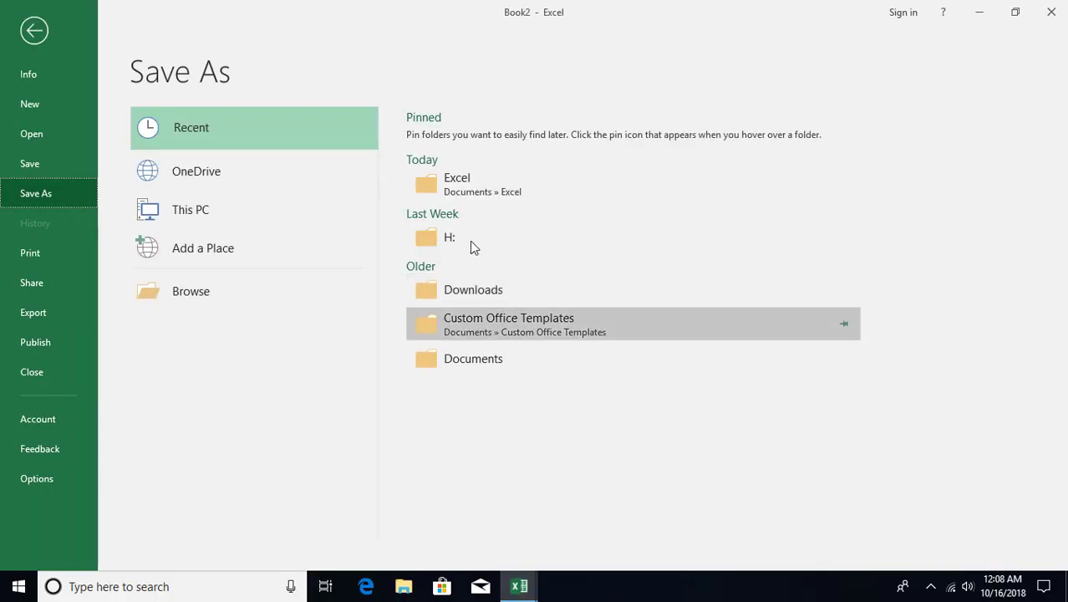
click(484, 175)
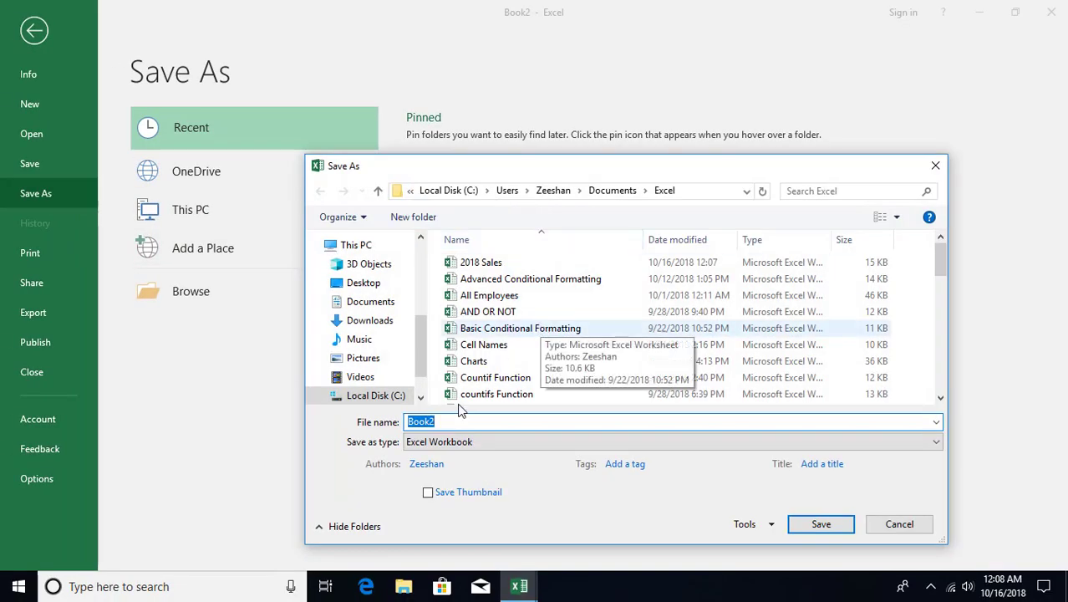
text(Contoso Sales)
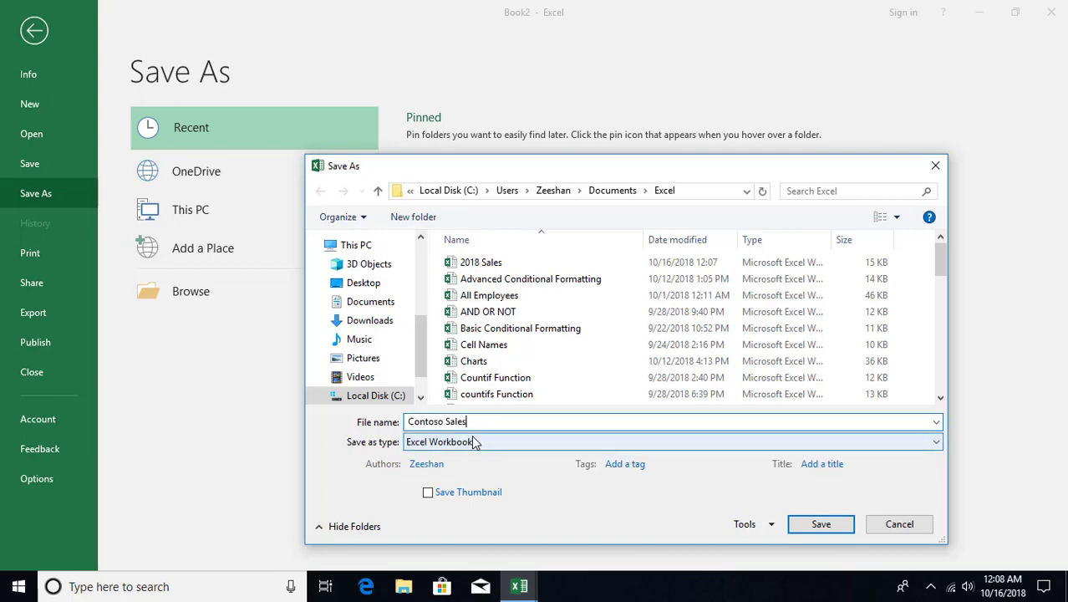
key(Return)
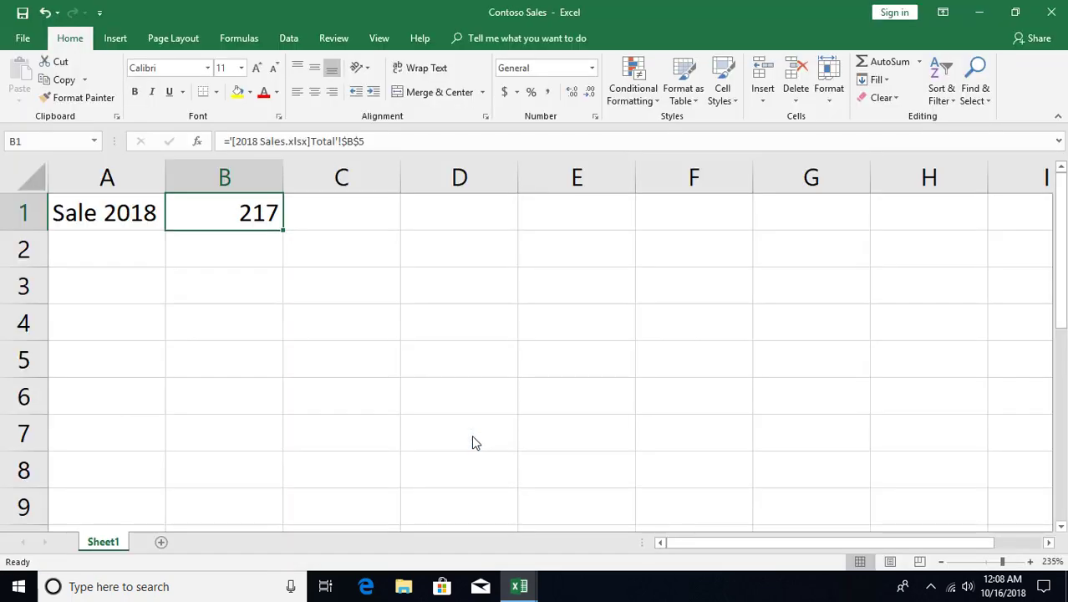
- Close the Contoso Sales and 2018 Sales workbooks, and reopen only 2018 Sales
click(1051, 12)
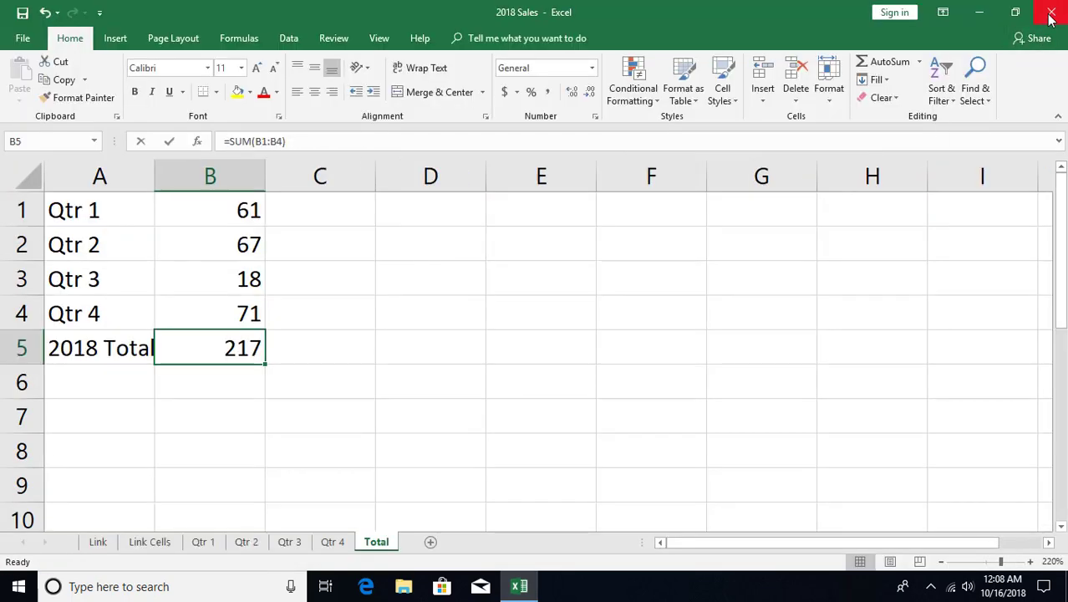
click(1051, 11)
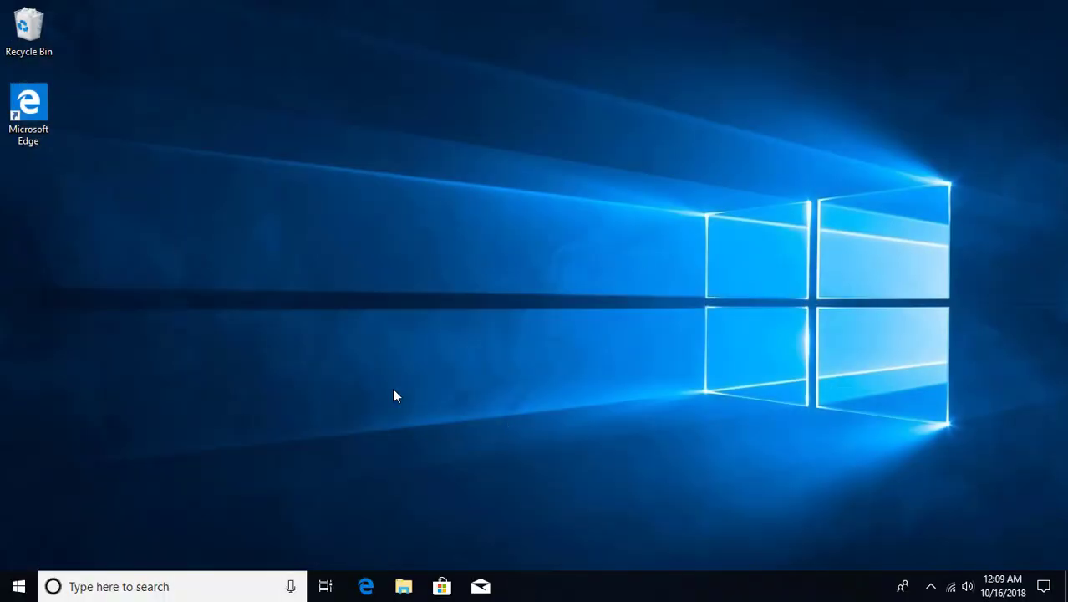
key(super)
click(113, 552)
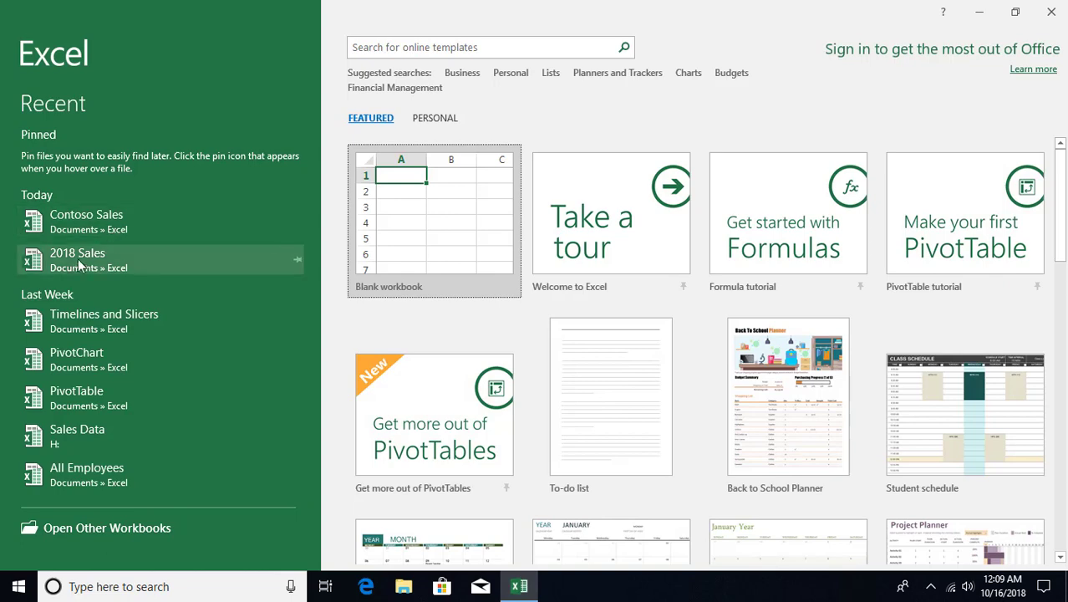
click(74, 261)
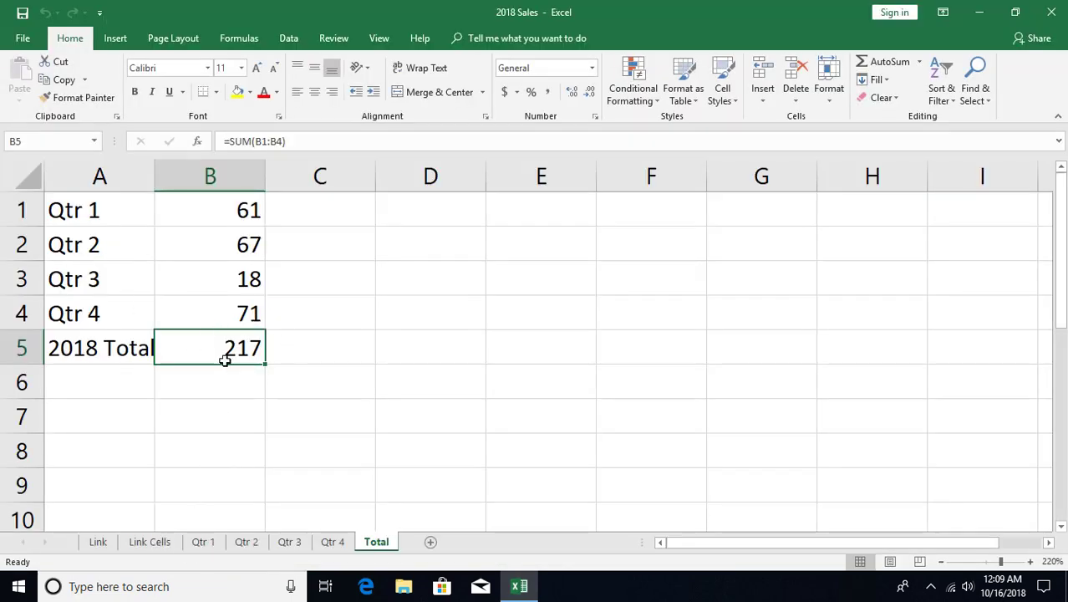
- On the Qtr 1 sheet, set the East sale to 14 and the West sale to 19, and check the Total sheet
click(203, 542)
click(222, 240)
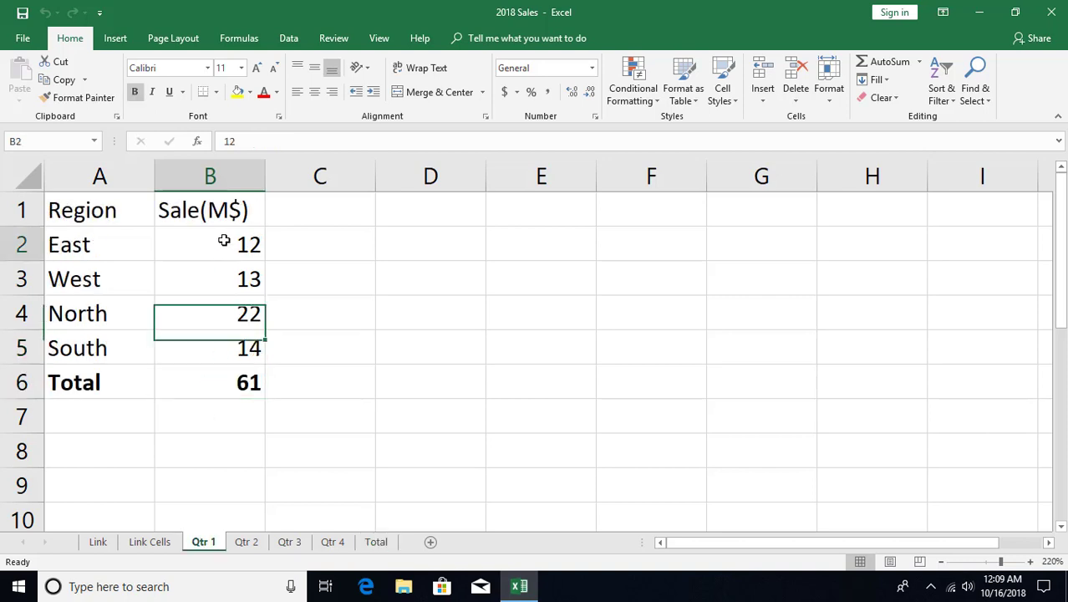
text(14)
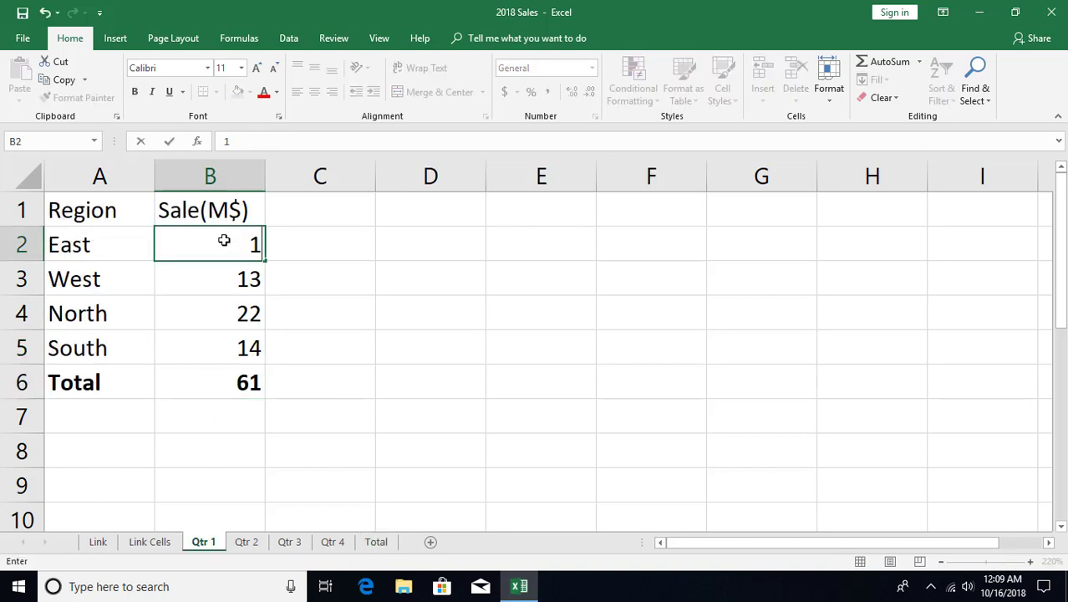
key(Return)
text(19)
key(Return)
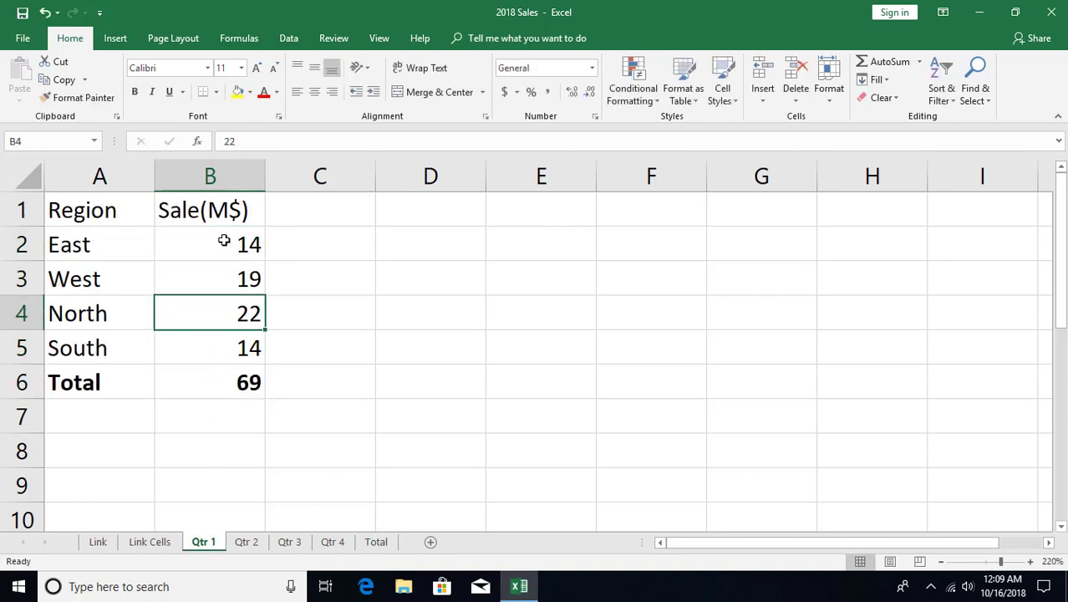
click(376, 544)
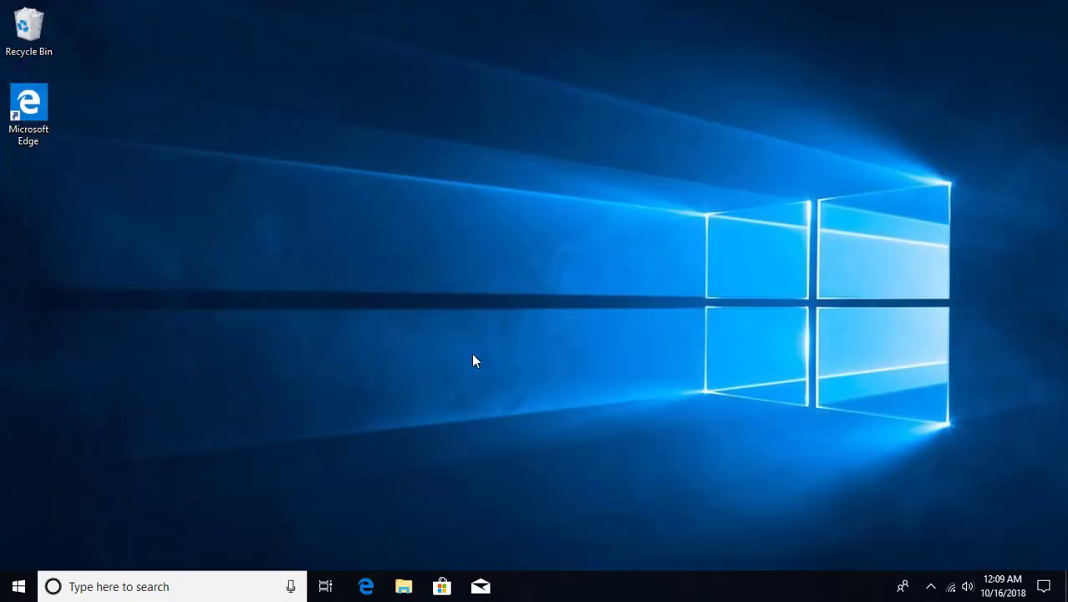
- Reopen the Contoso Sales workbook from the recent files and enable its content to update the link in B1
click(403, 585)
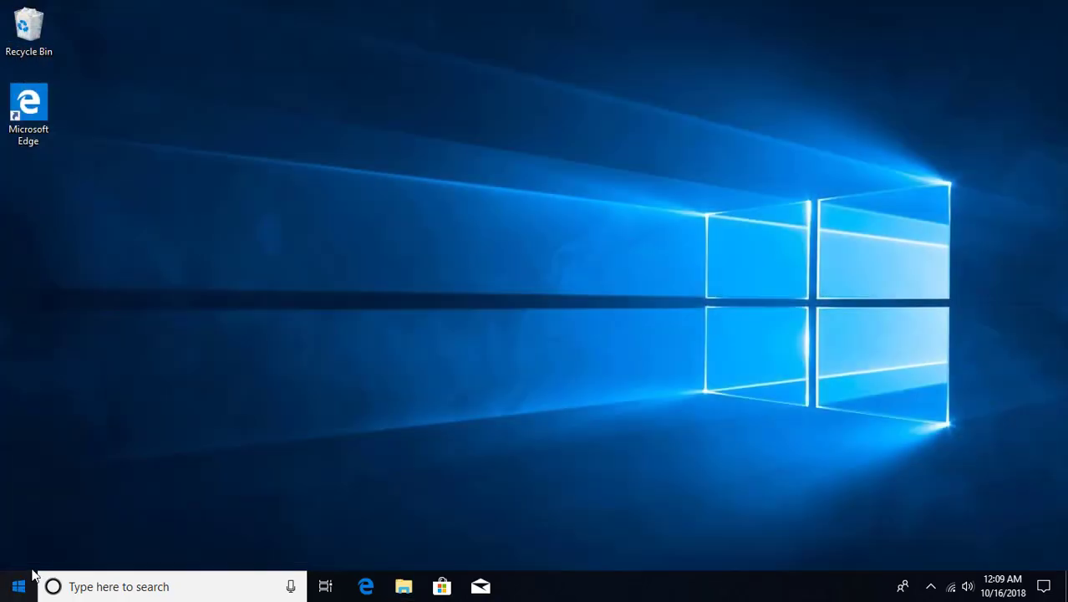
click(18, 586)
click(107, 545)
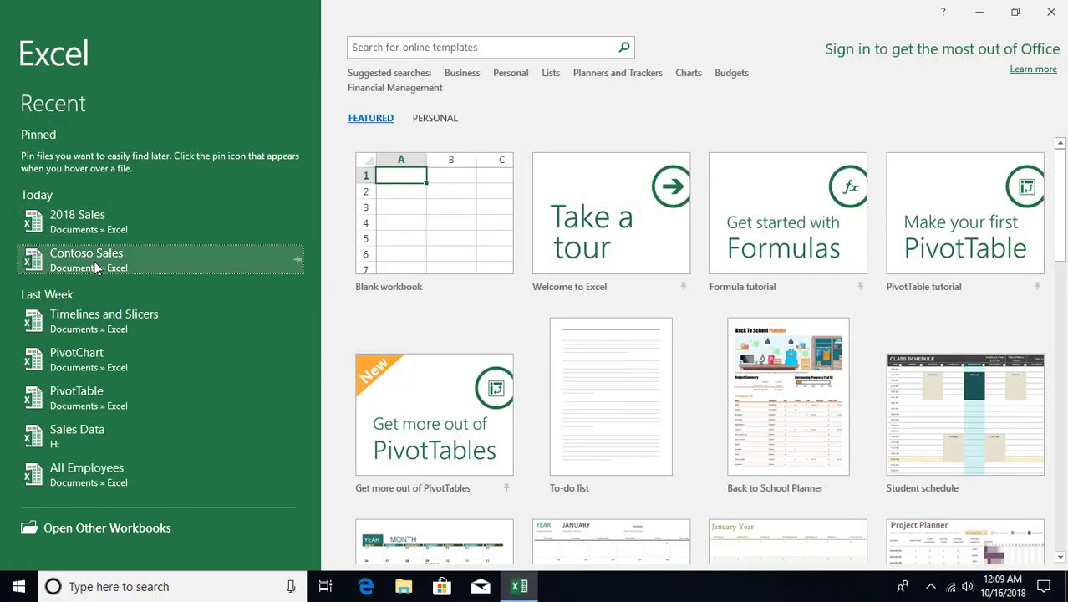
click(94, 261)
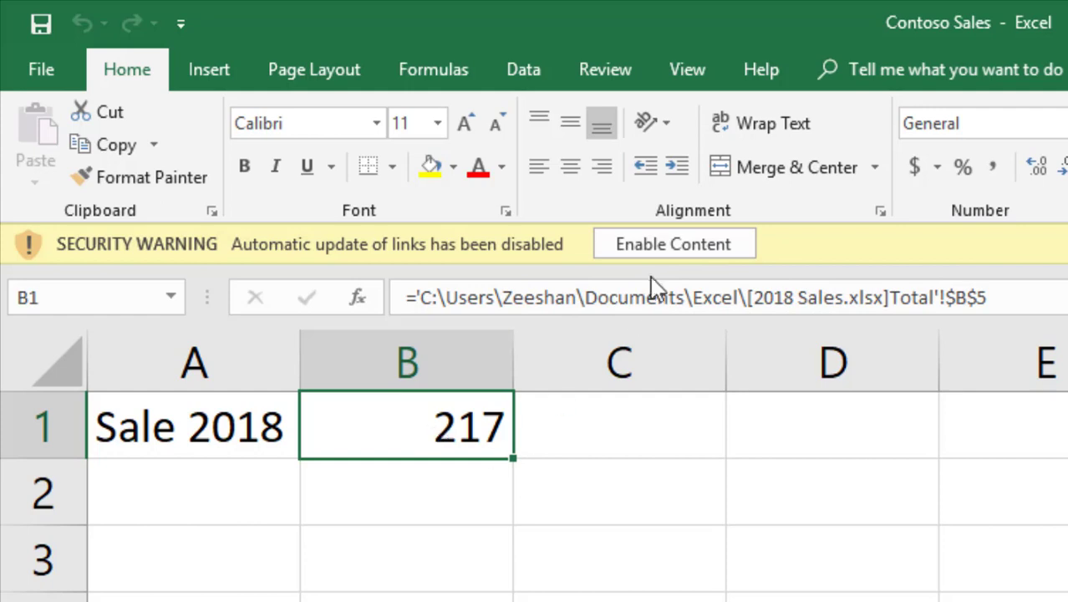
click(673, 247)
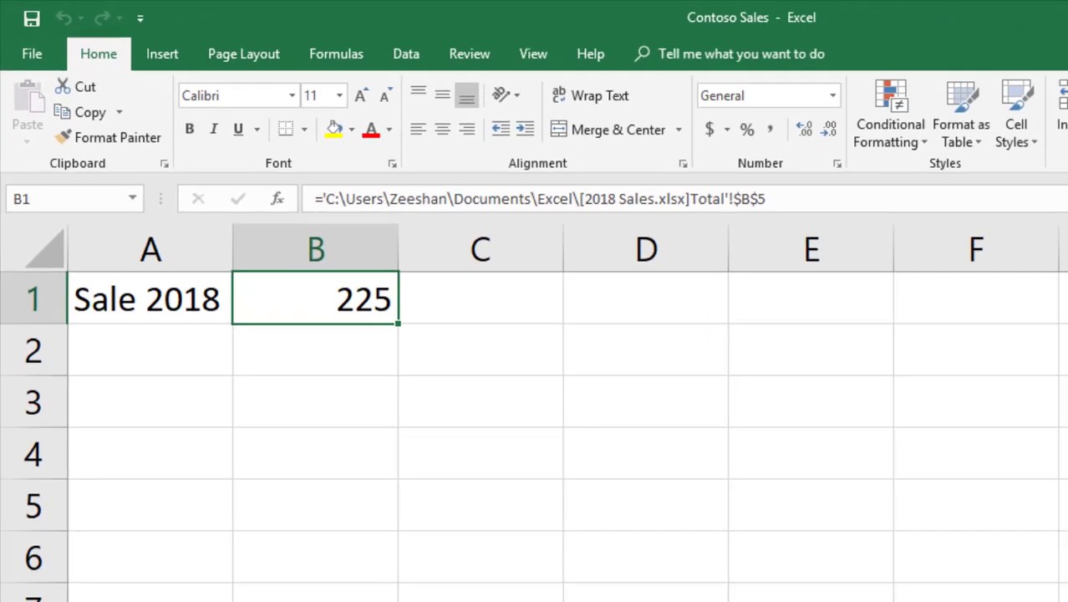
- Close Contoso Sales without saving and open the Excel folder under Documents in File Explorer
key(ctrl+w)
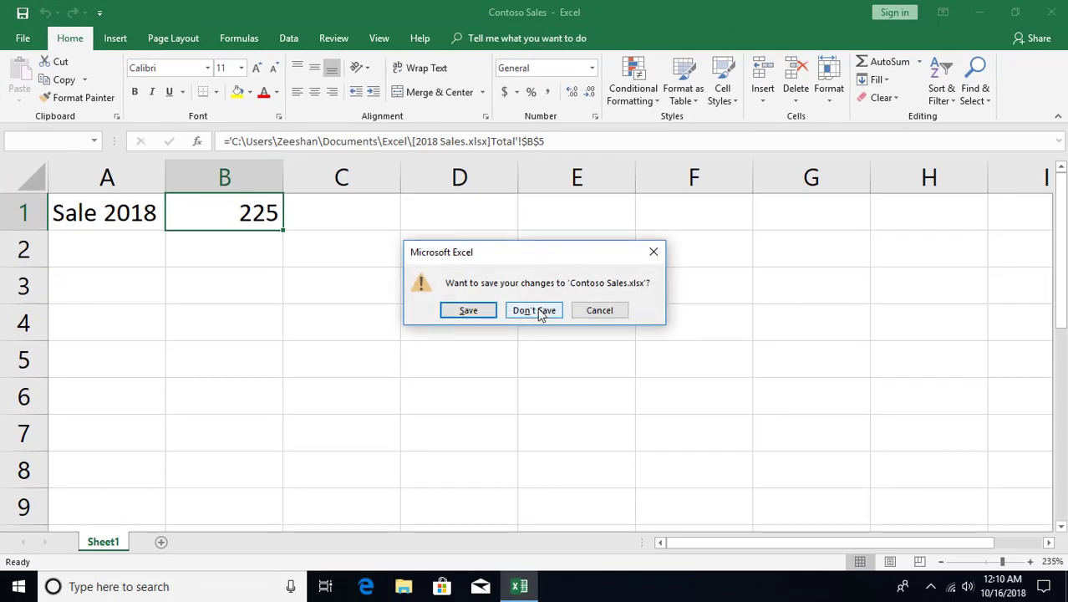
click(535, 311)
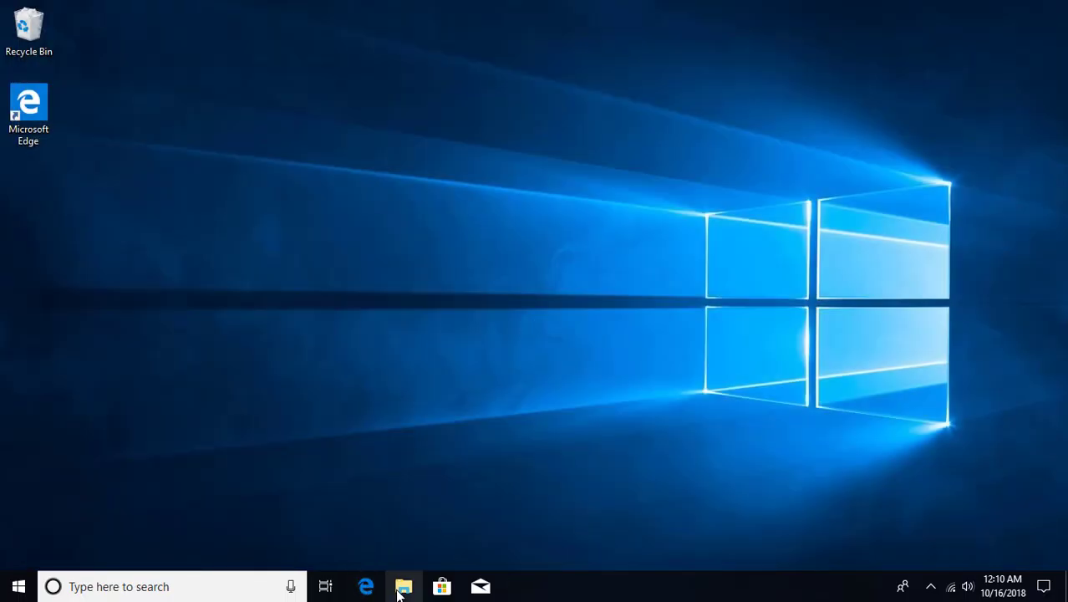
click(402, 587)
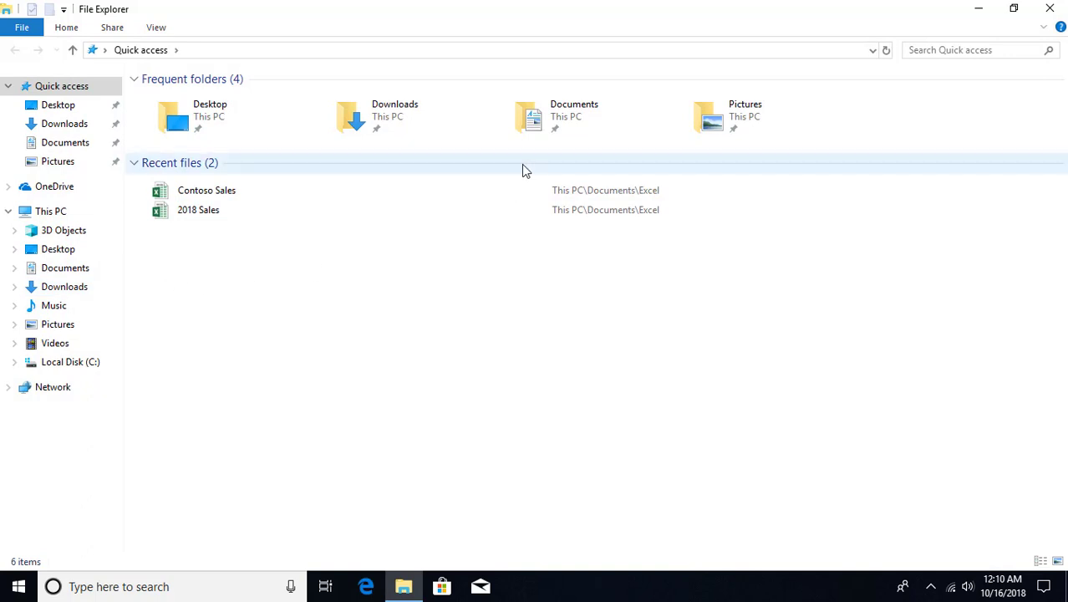
double_click(547, 121)
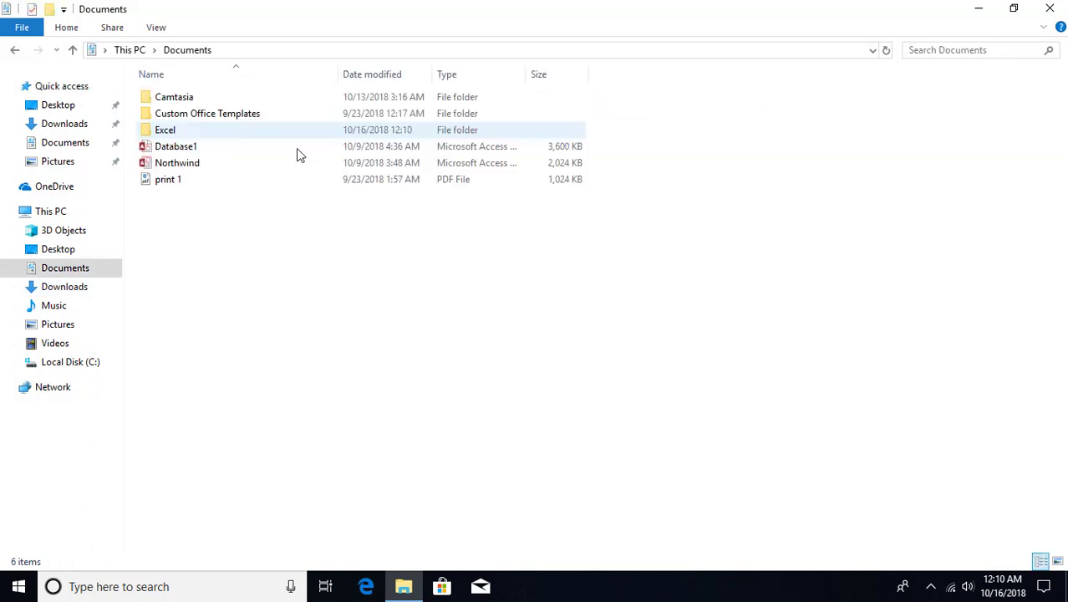
double_click(209, 129)
- Rename the 2018 Sales workbook file to "2018 Contoso Sales"
click(177, 101)
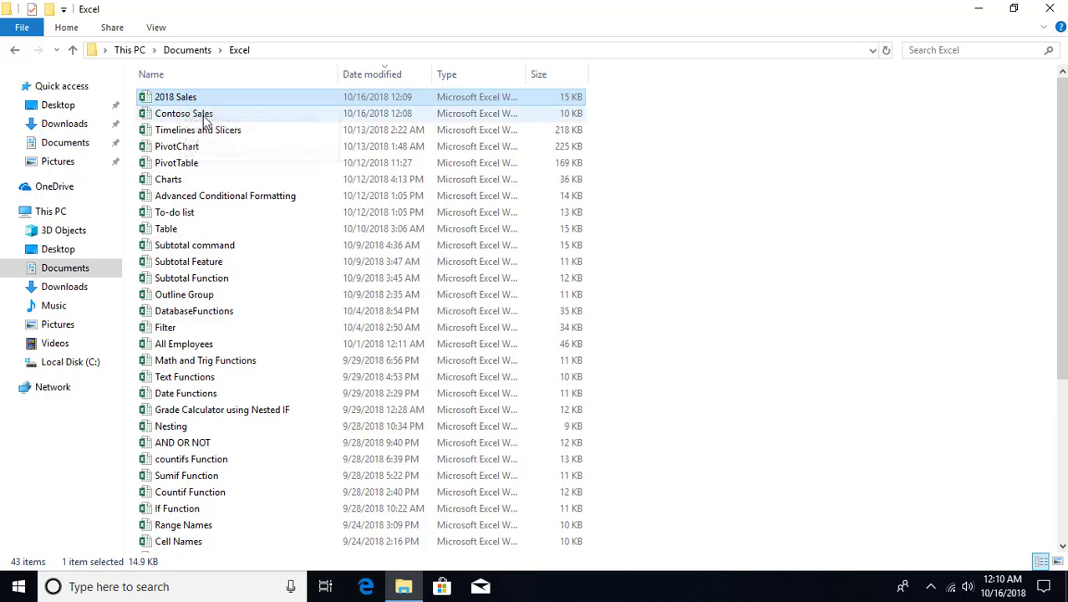
key(F2)
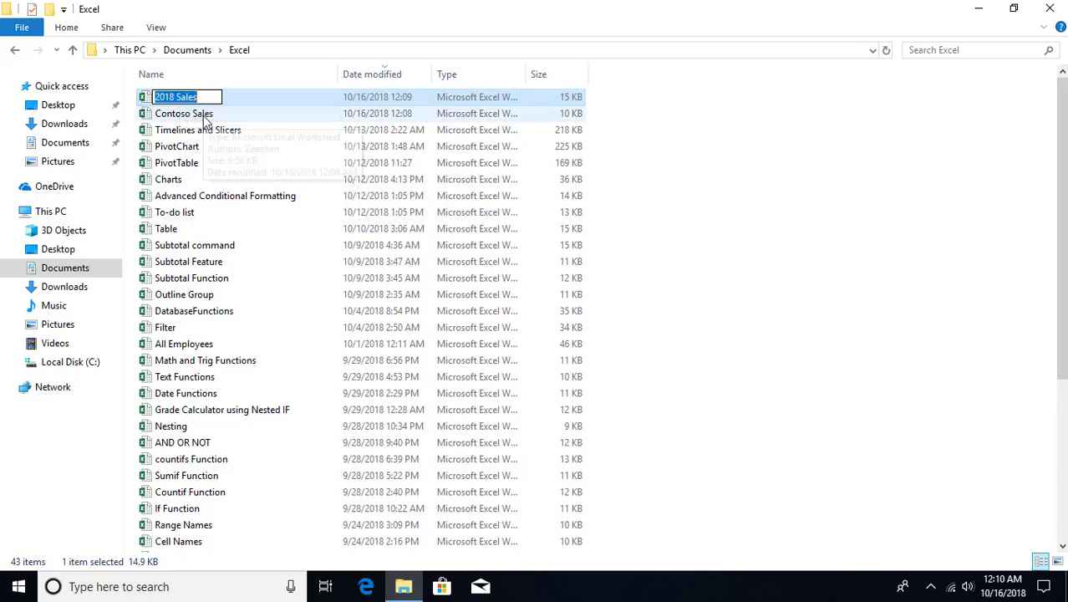
key(End)
text(Co)
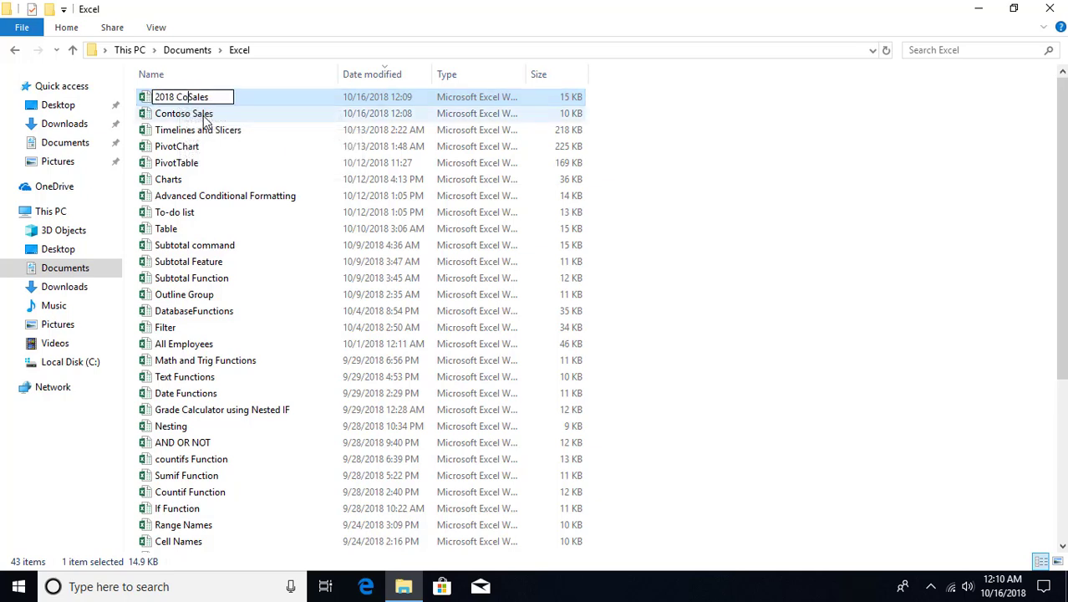
text(ntoso)
key(Return)
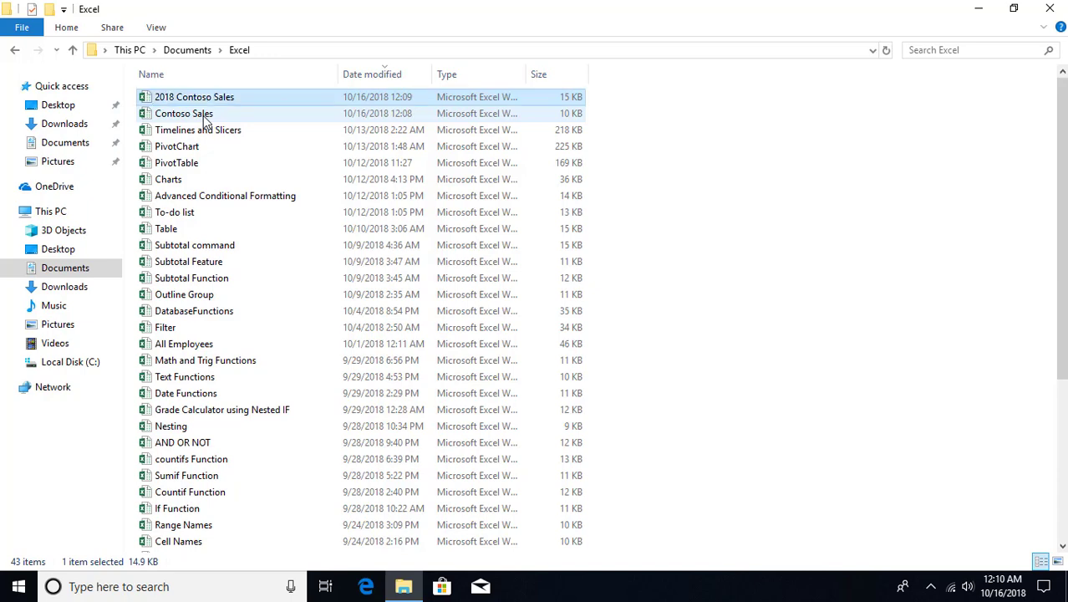
- Open the Contoso Sales workbook, try to update its external links, and go on to editing the links
double_click(199, 116)
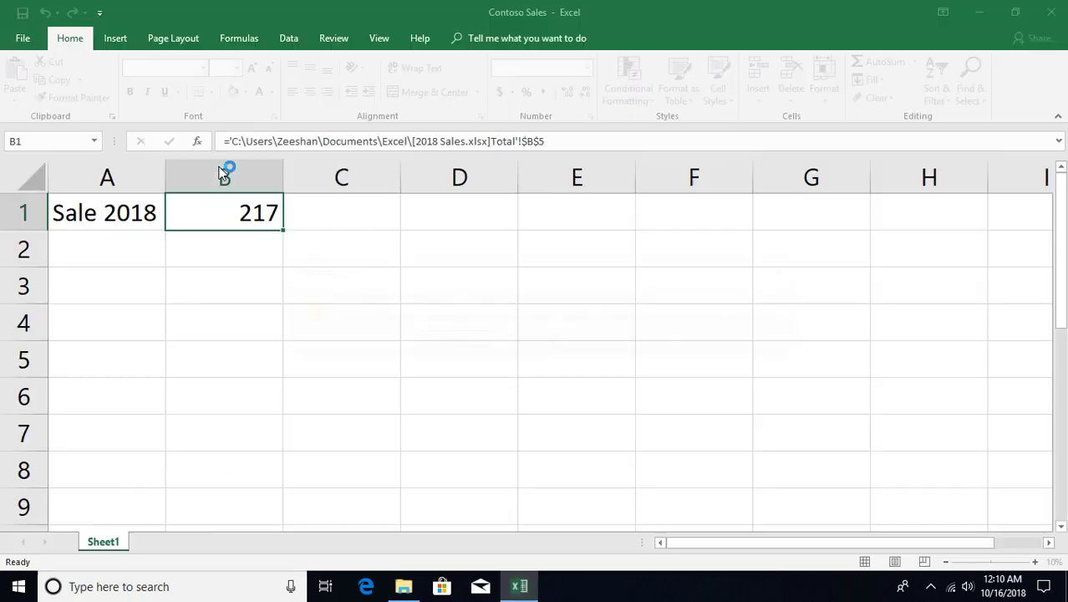
drag(420, 278, 393, 257)
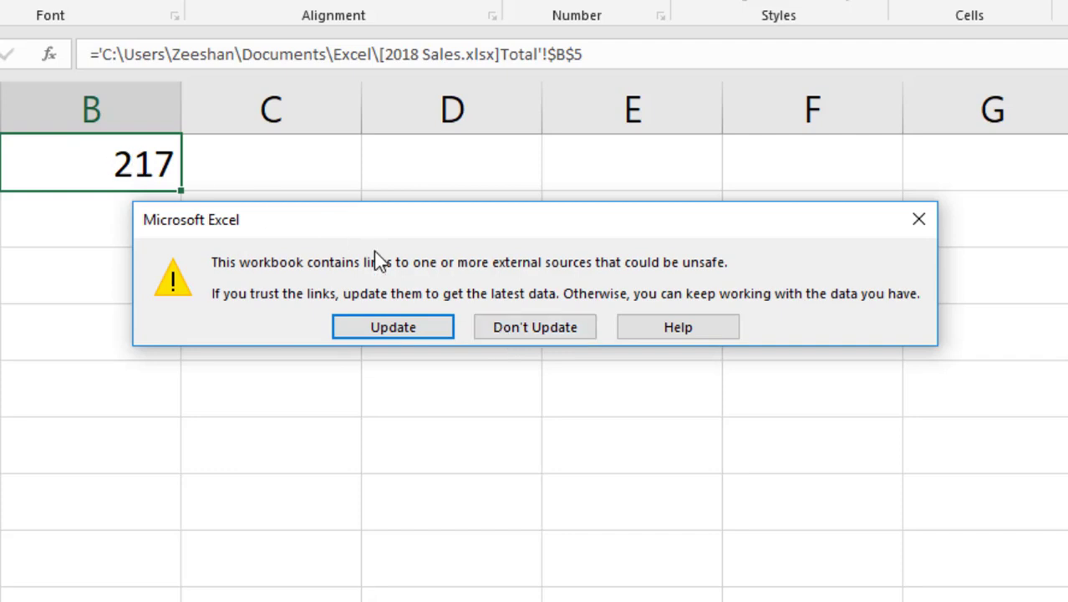
click(395, 334)
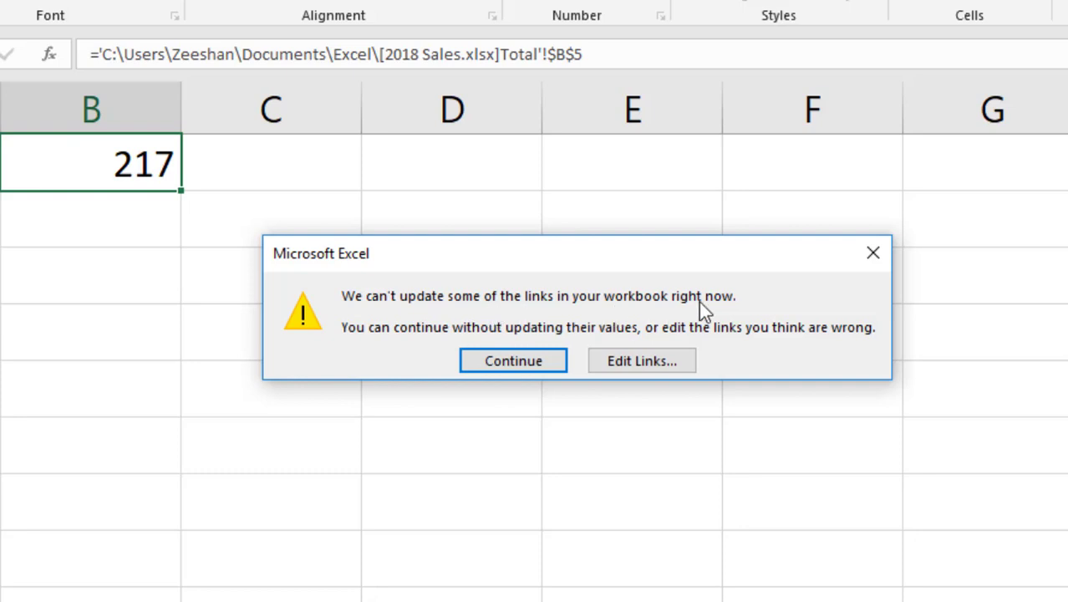
click(632, 365)
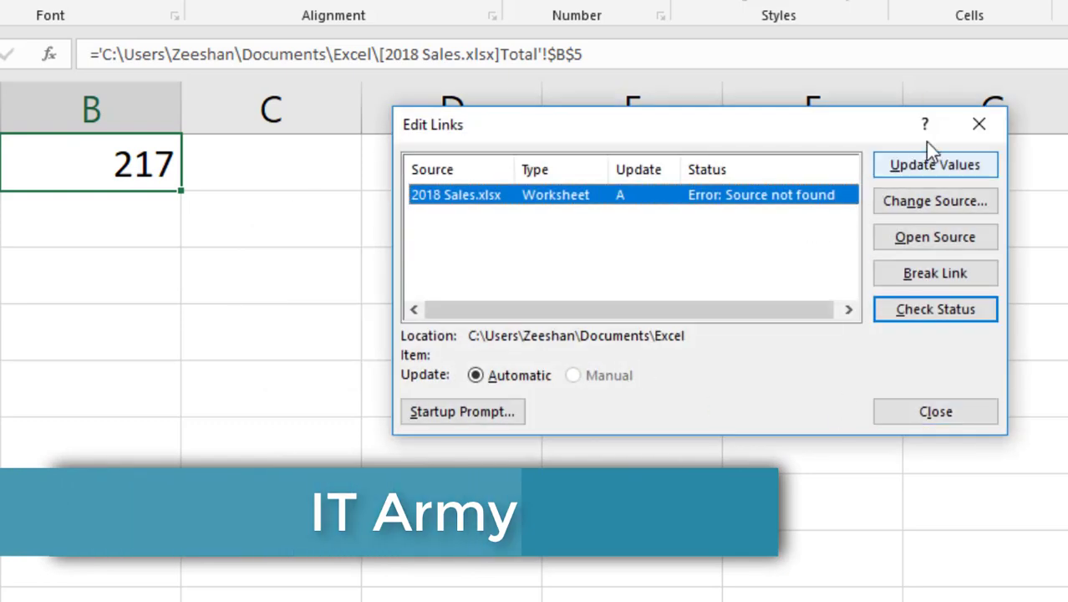
drag(807, 147, 645, 128)
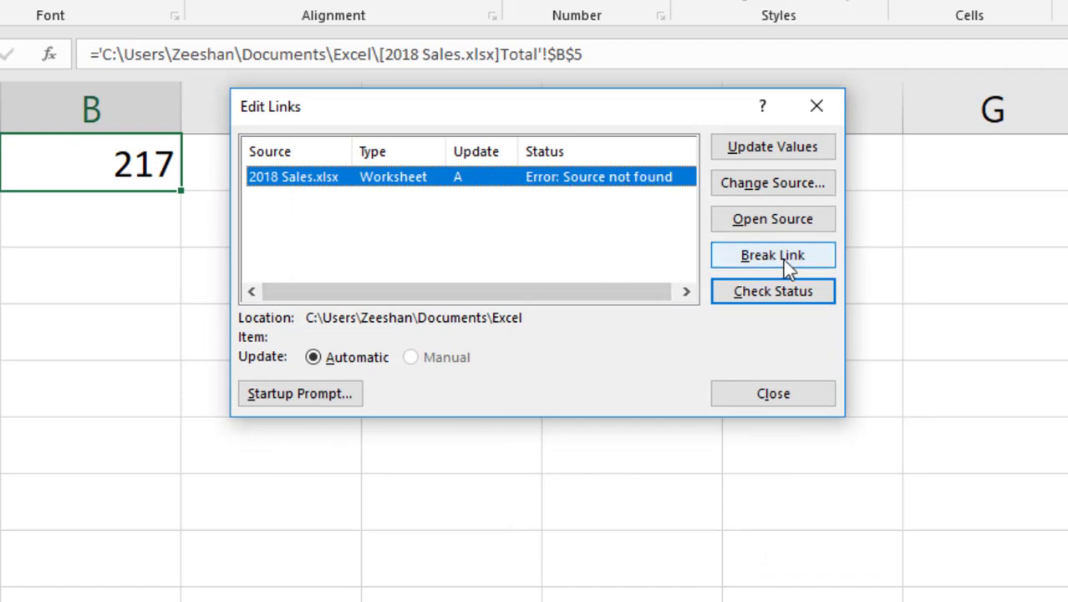
drag(472, 100, 512, 99)
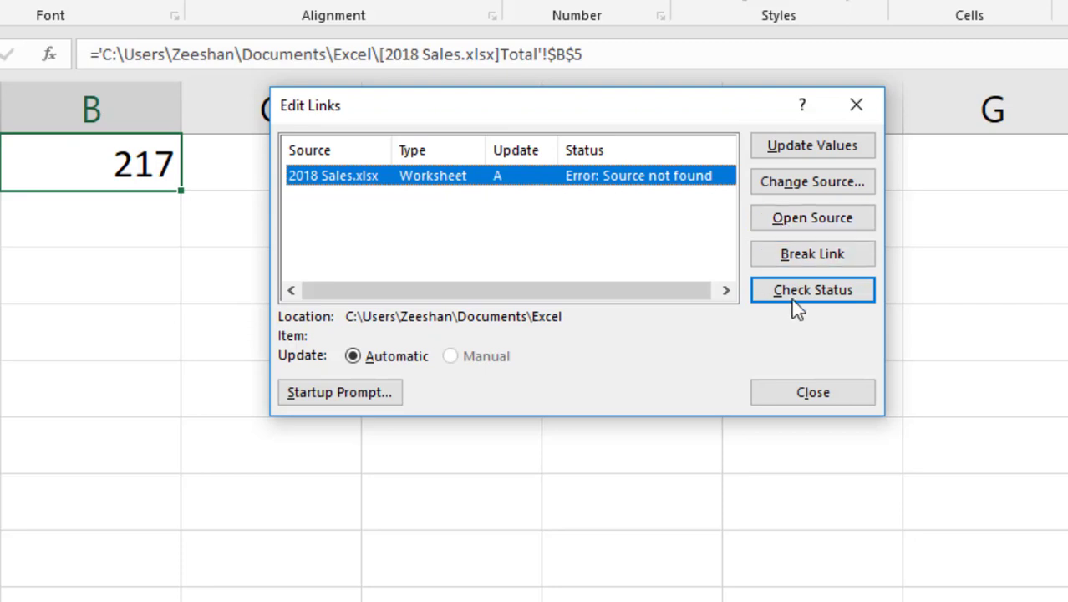
- Change the link's source to the 2018 Contoso Sales workbook in the Excel folder under Documents, and finish editing links
click(805, 182)
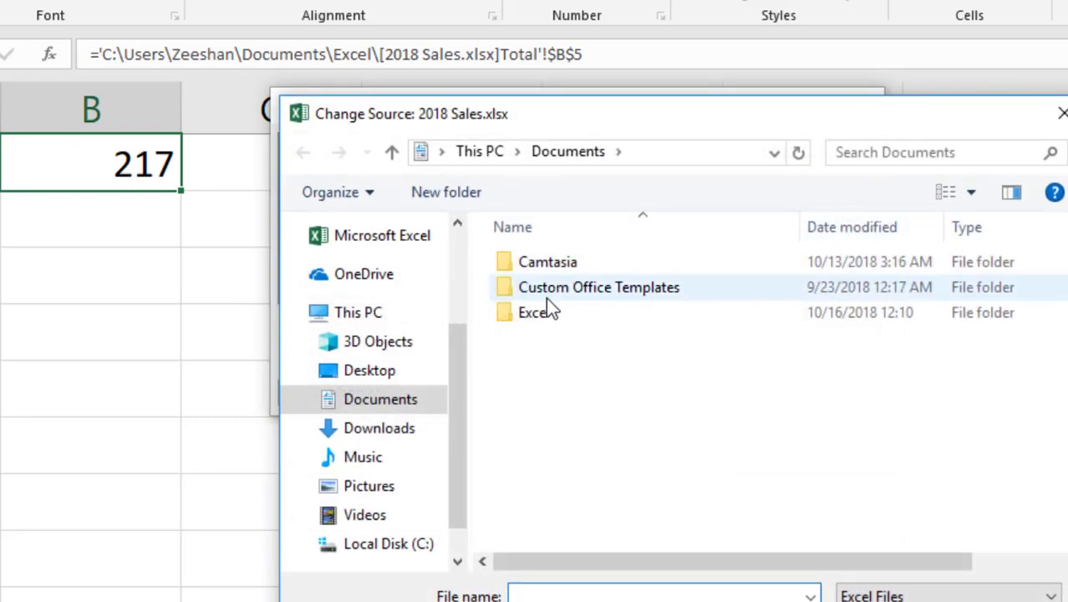
click(536, 314)
double_click(536, 313)
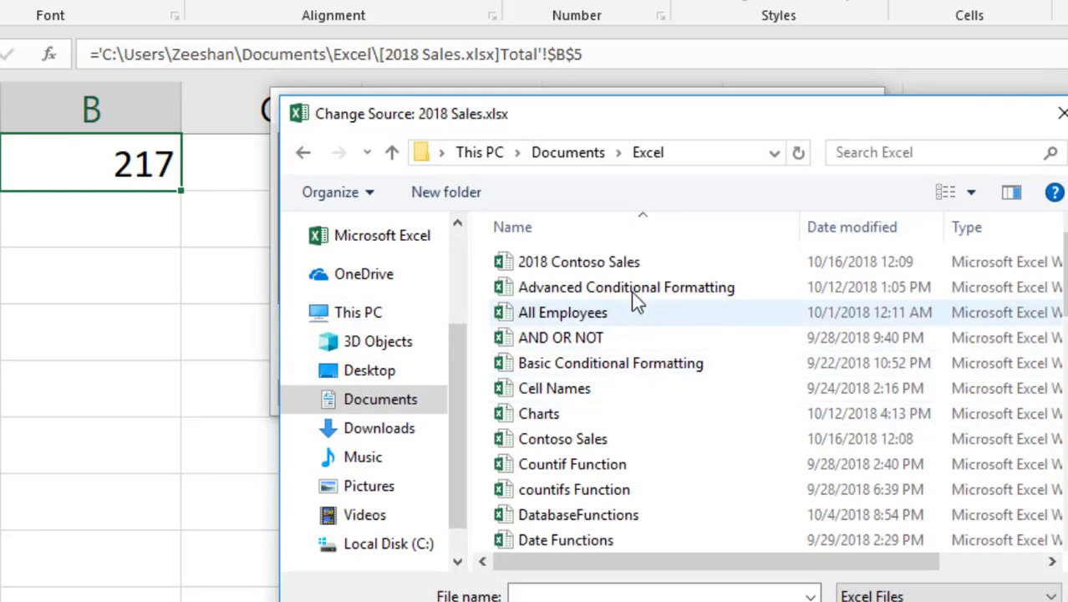
click(579, 263)
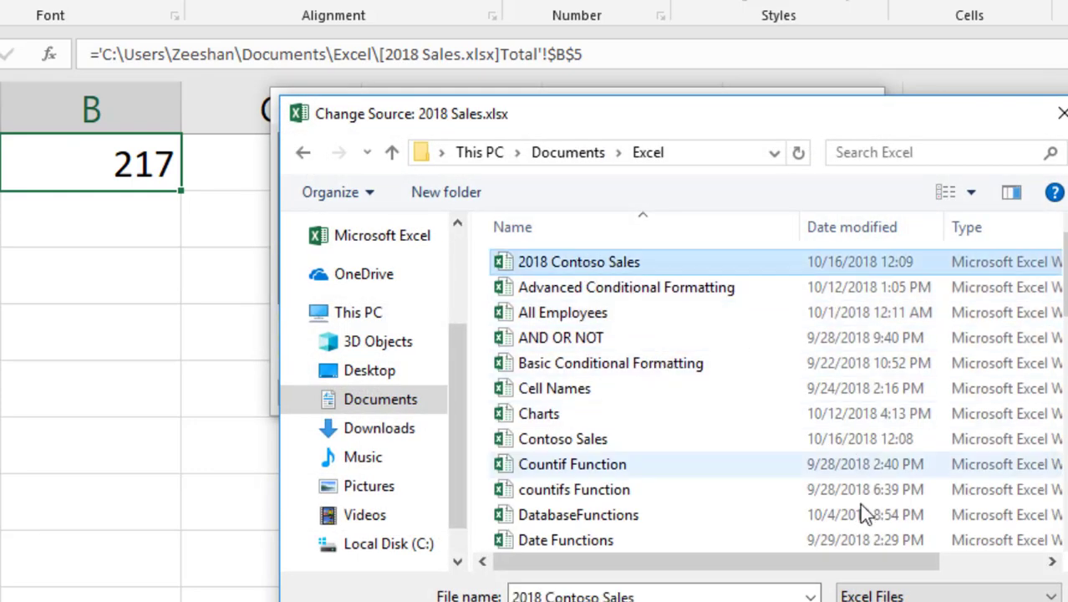
key(Return)
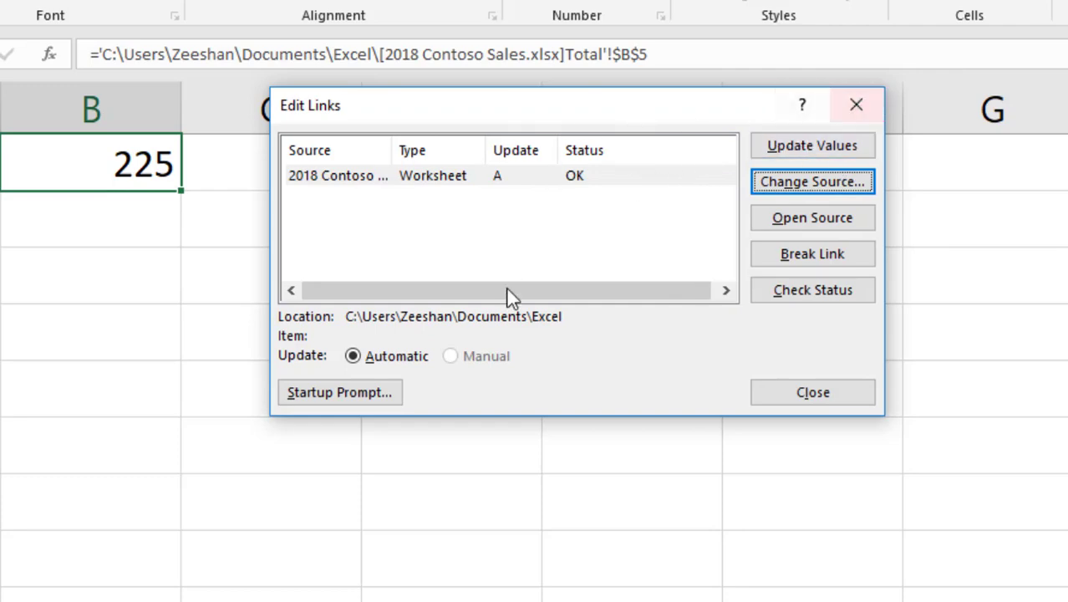
click(853, 105)
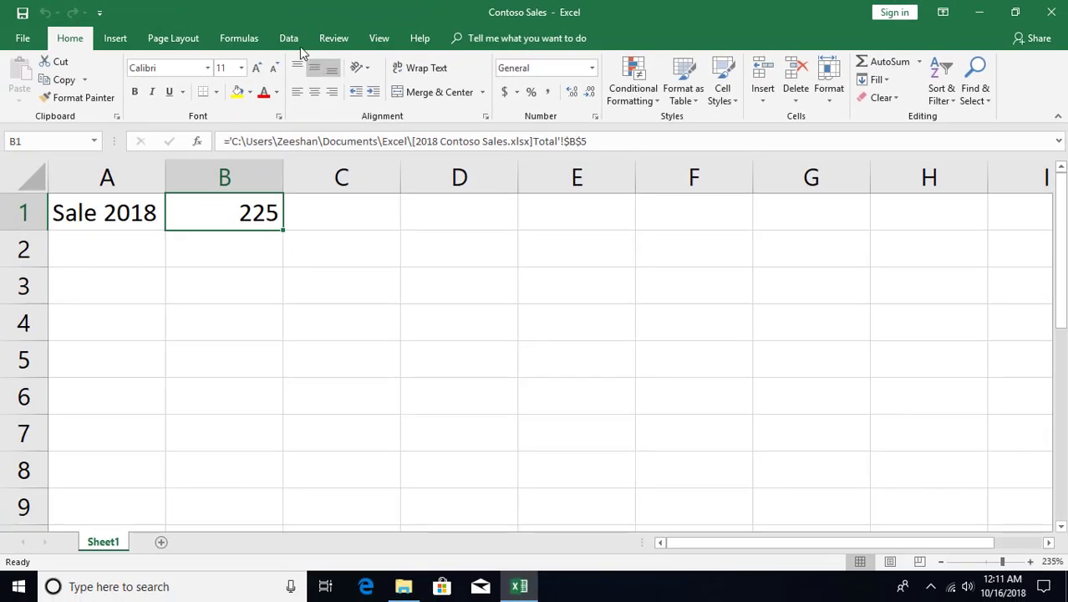
- Examine the startup prompt options in the workbook's link settings, and cancel out of them
click(290, 38)
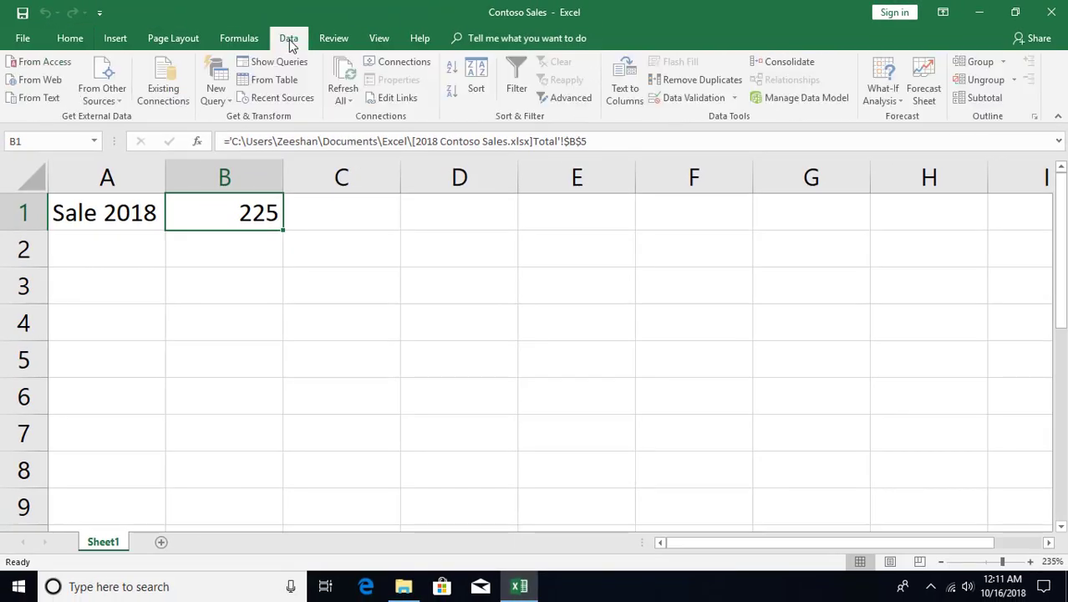
click(396, 104)
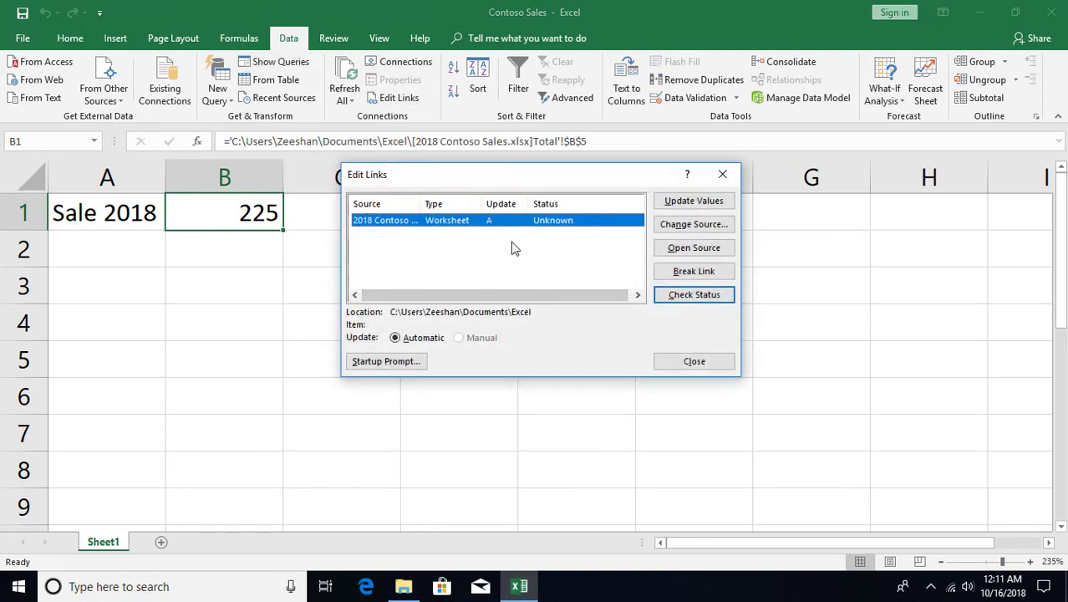
click(376, 366)
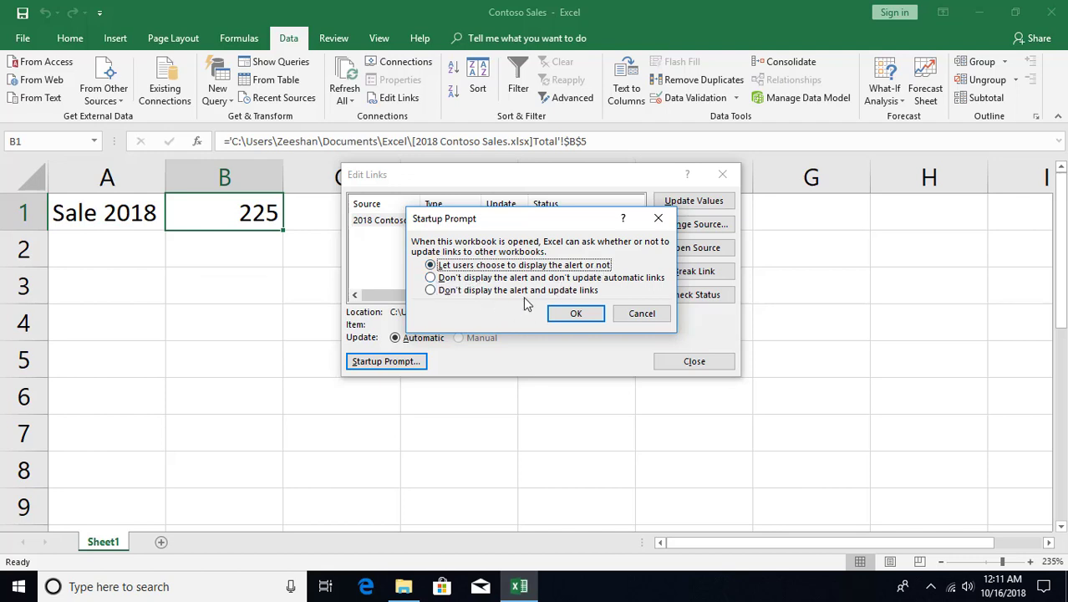
click(642, 314)
click(694, 361)
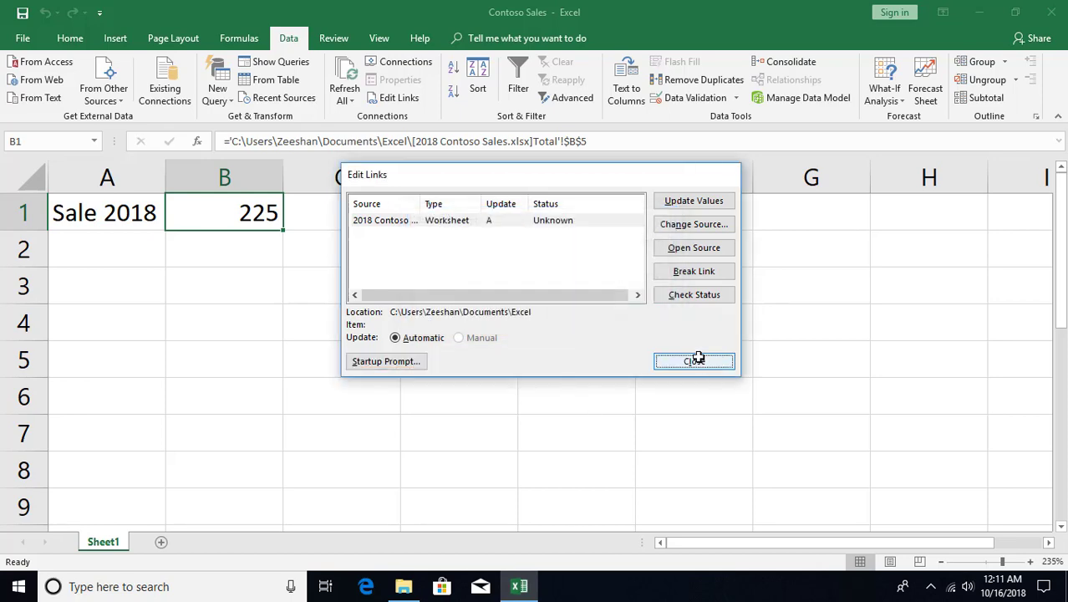
click(465, 322)
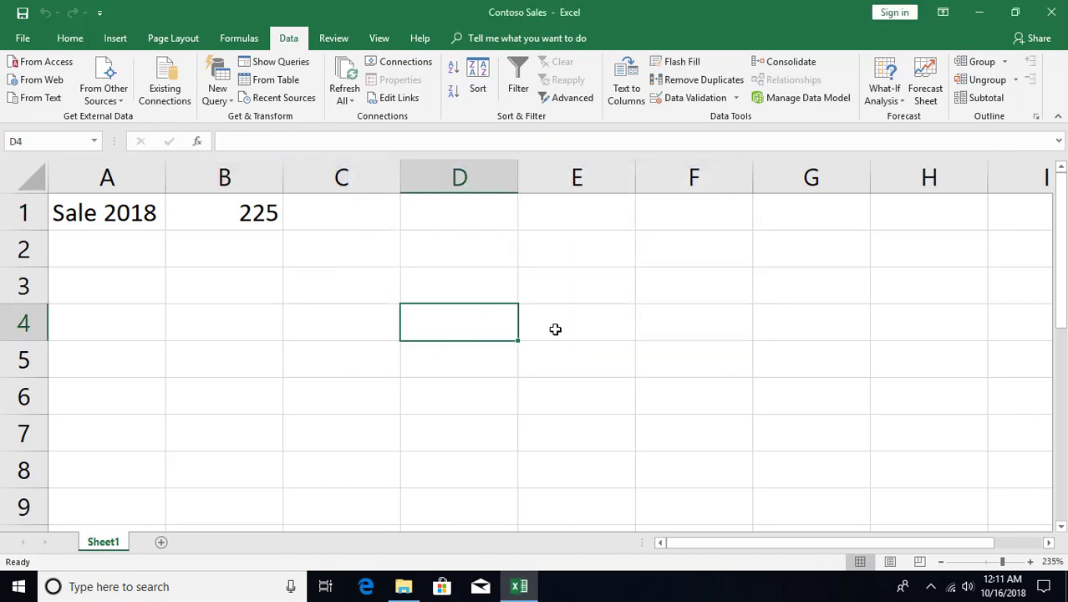